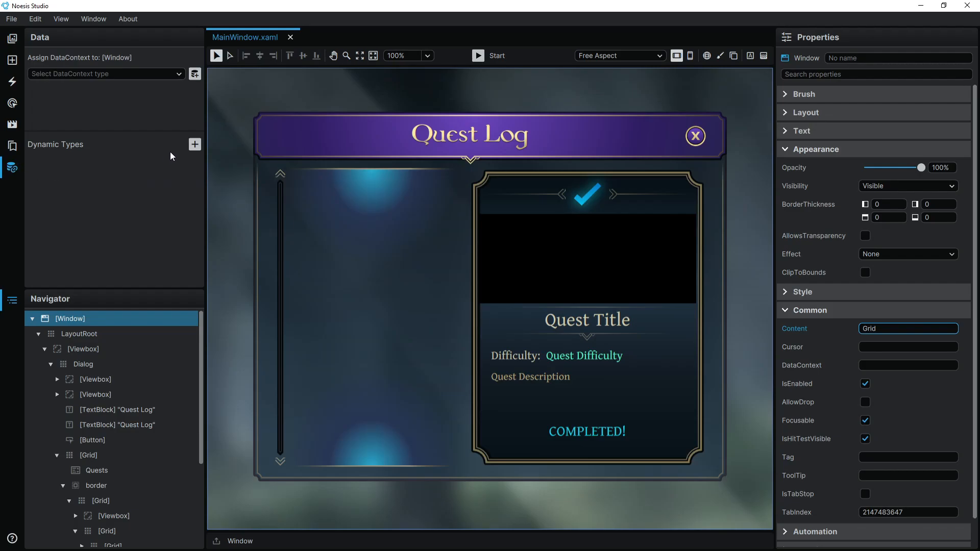
- Create a dynamic type named QuestDifficulty and make it an Enum
left_click(194, 145)
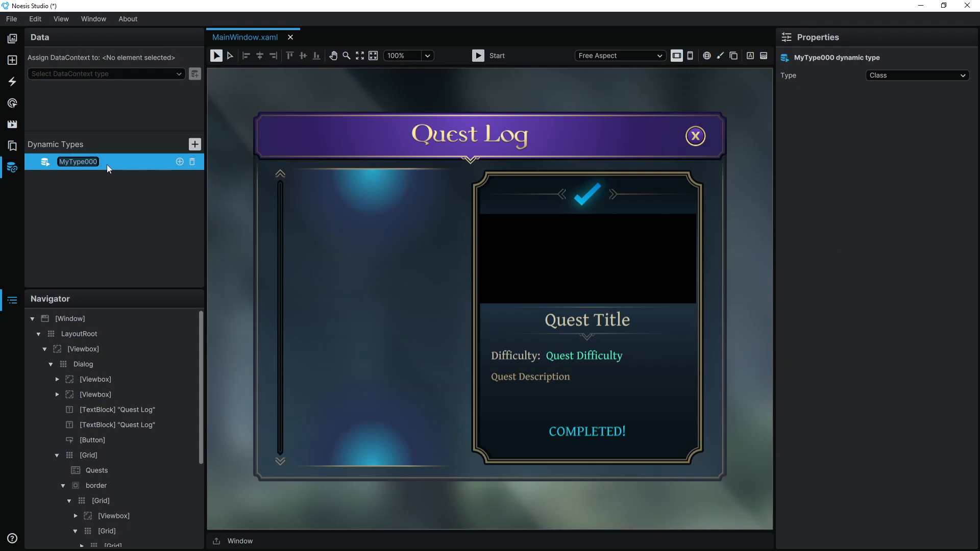
type("QuestDifficulty")
key("Return")
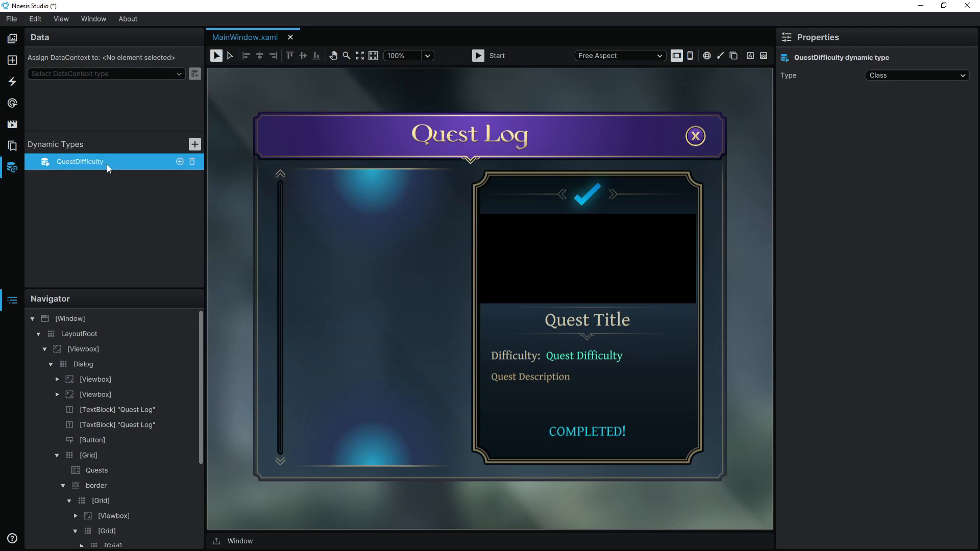
left_click(898, 77)
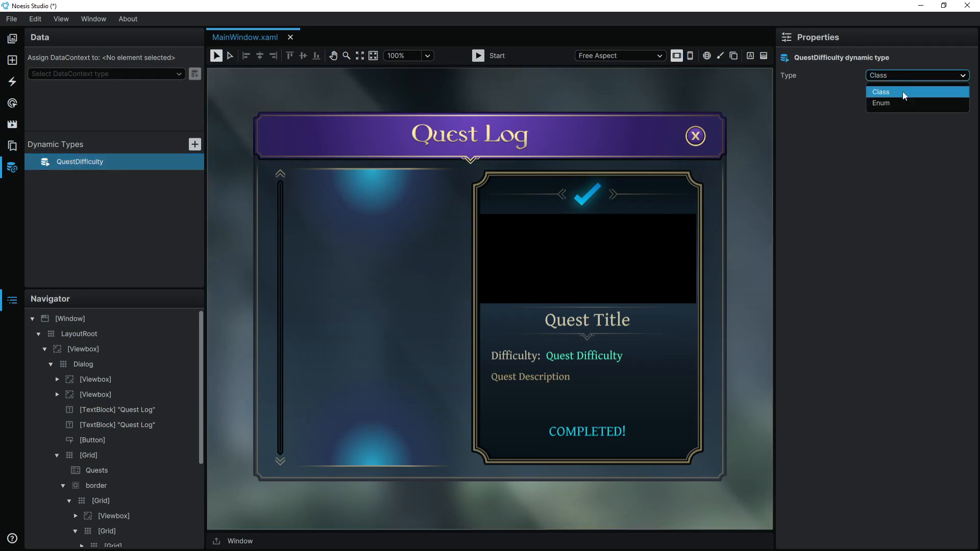
left_click(895, 102)
- Add the values Easy, Medium and Hard to the QuestDifficulty enum
left_click(902, 91)
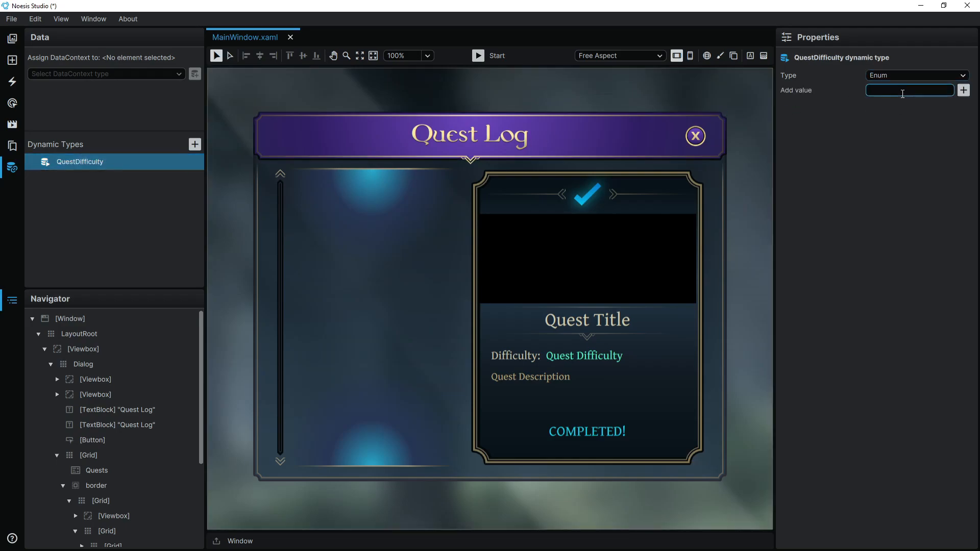
type("Easy")
key("Return")
type("Medium")
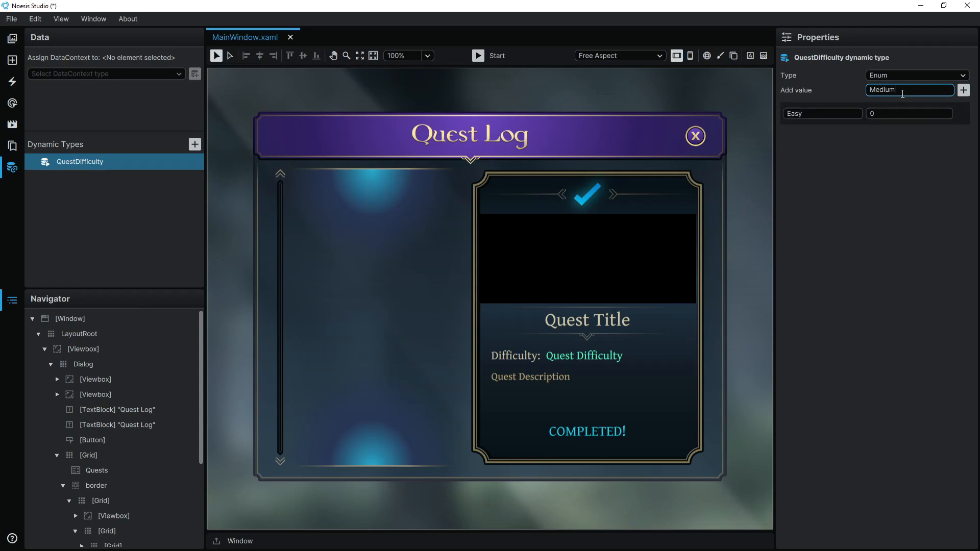
key("Return")
type("Hard")
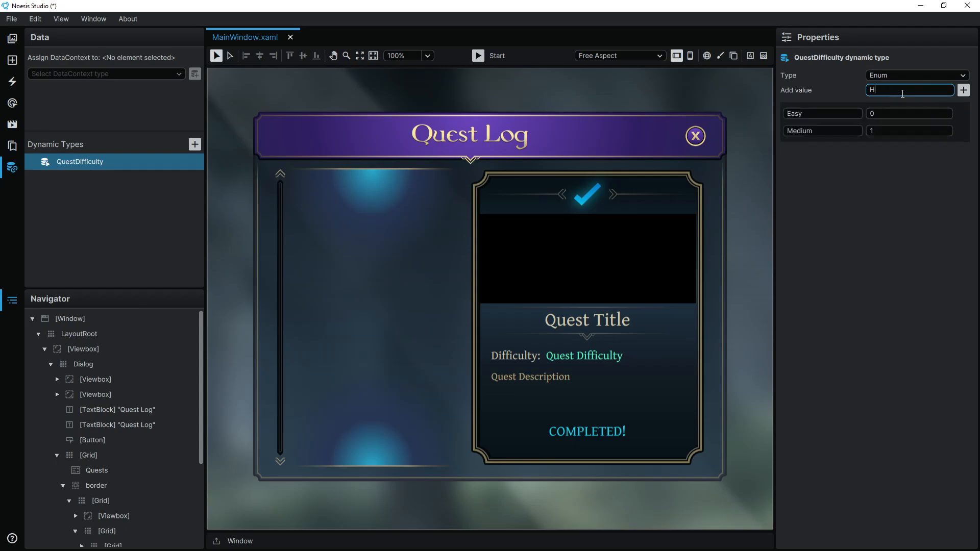
key("Return")
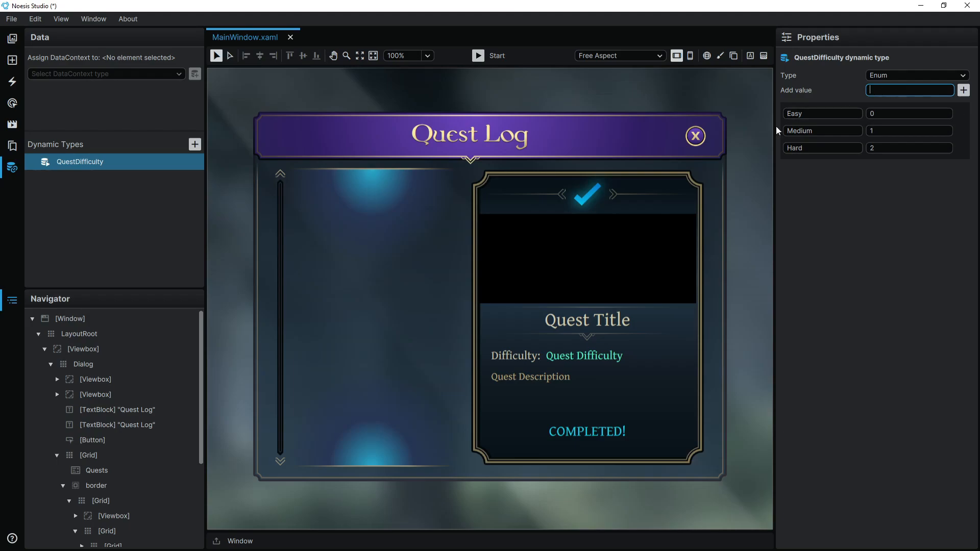
- Create a second dynamic type named Quest, keeping it as a Class
left_click(194, 144)
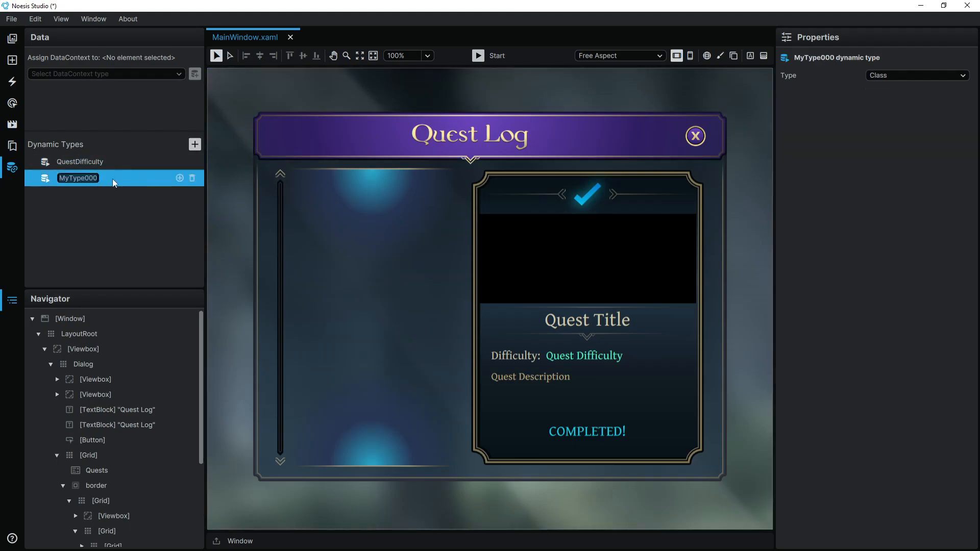
type("Quest")
key("Return")
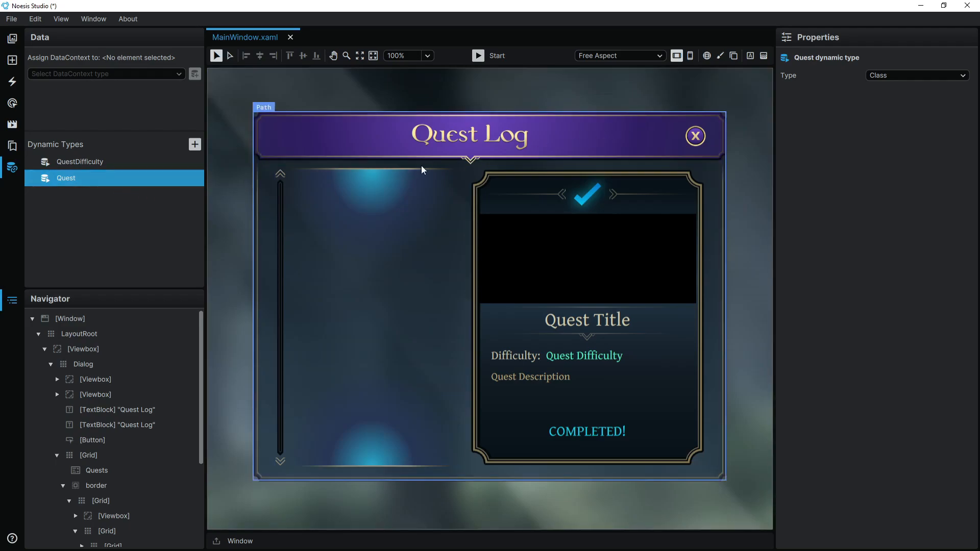
- Add a property named Title to the Quest type and set its type to String
left_click(180, 177)
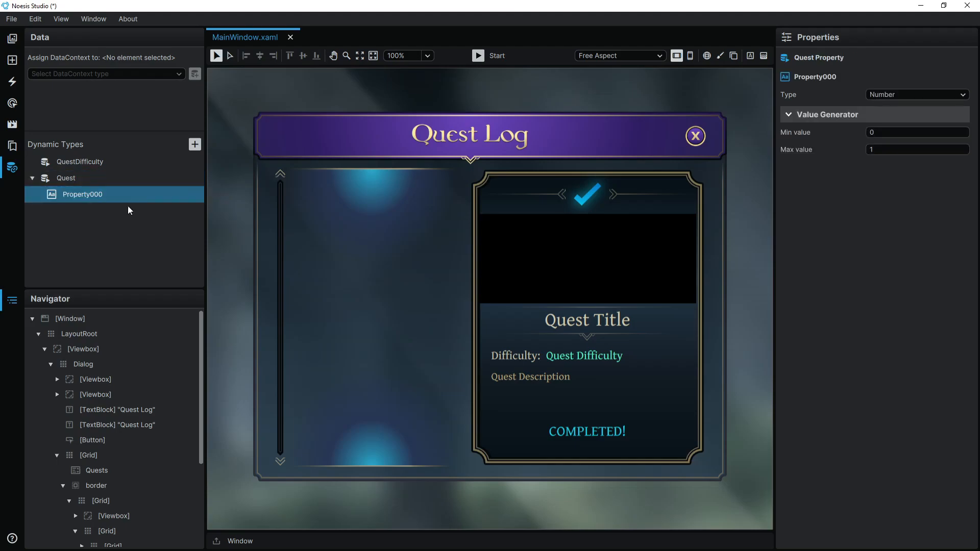
type("Title")
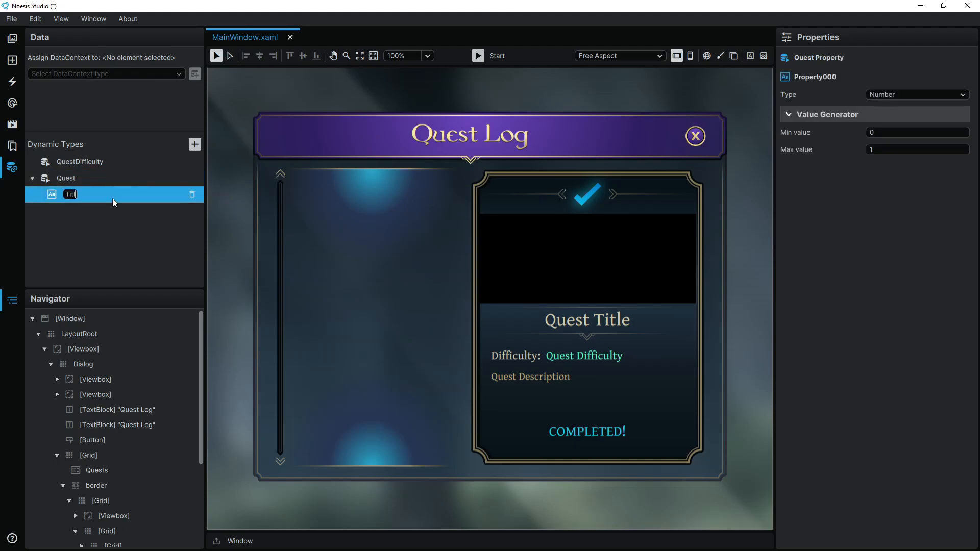
key("Return")
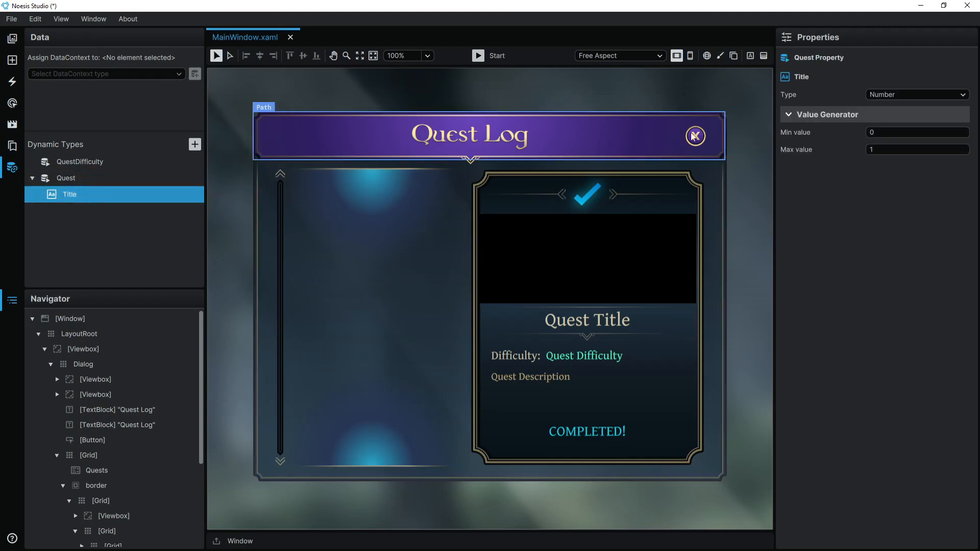
left_click(875, 95)
left_click(888, 130)
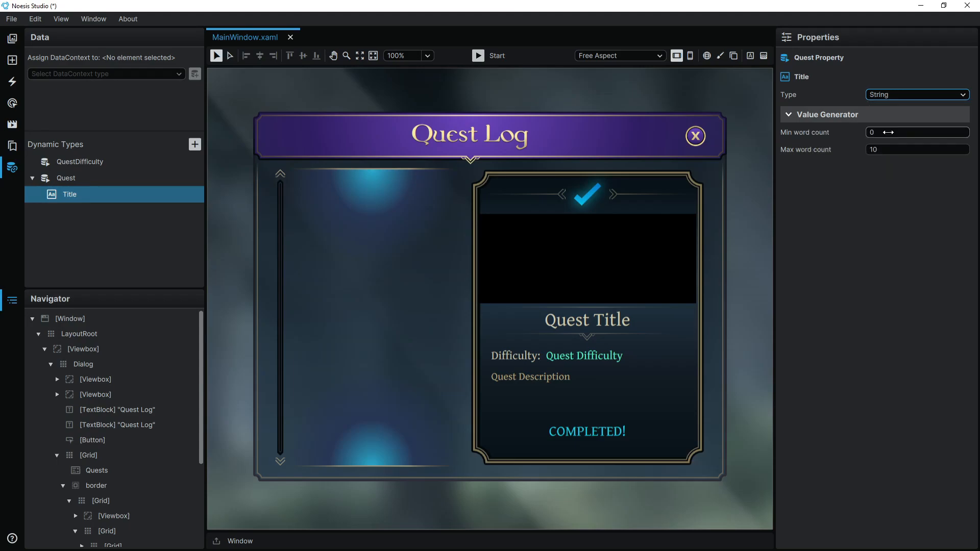
- Set the Title value generator to a minimum word count of 1 and a maximum of 2
left_click(889, 133)
key("BackSpace")
type("1")
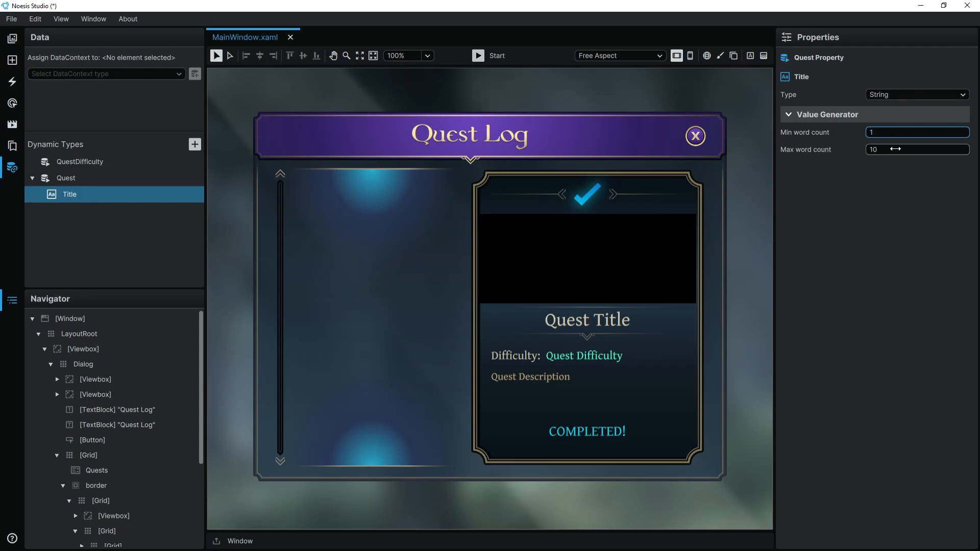
left_click(897, 148)
key("BackSpace")
key("BackSpace")
type("2")
- Add a property named Description to the Quest type and set its type to String
left_click(179, 178)
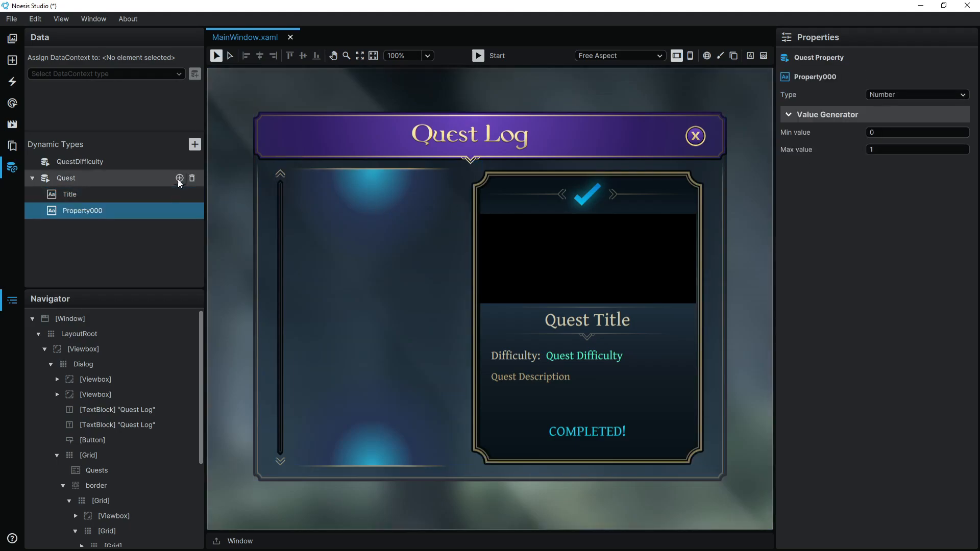
double_click(106, 212)
type("Desc")
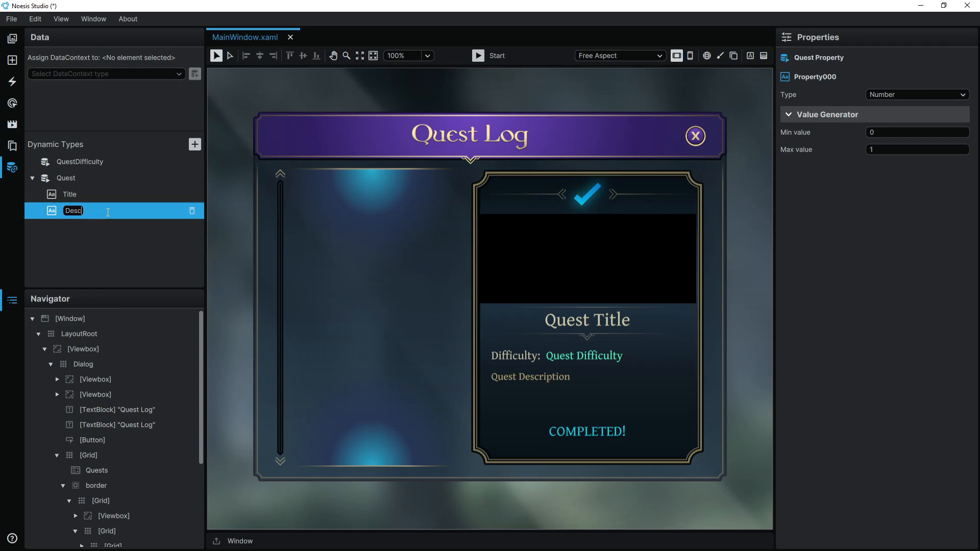
type("ription")
key("Return")
left_click(912, 96)
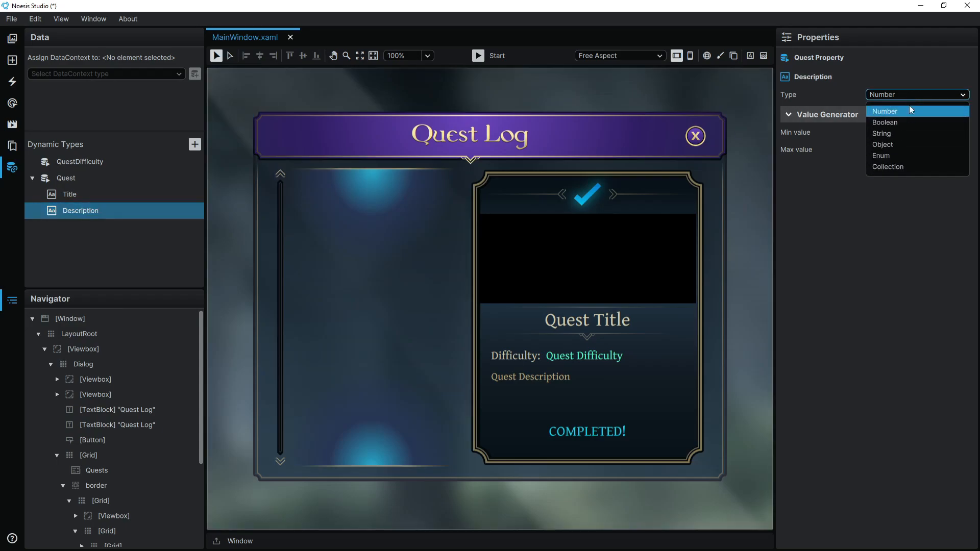
left_click(893, 133)
- Set the Description value generator to a minimum word count of 4 and a maximum of 6
left_click(886, 132)
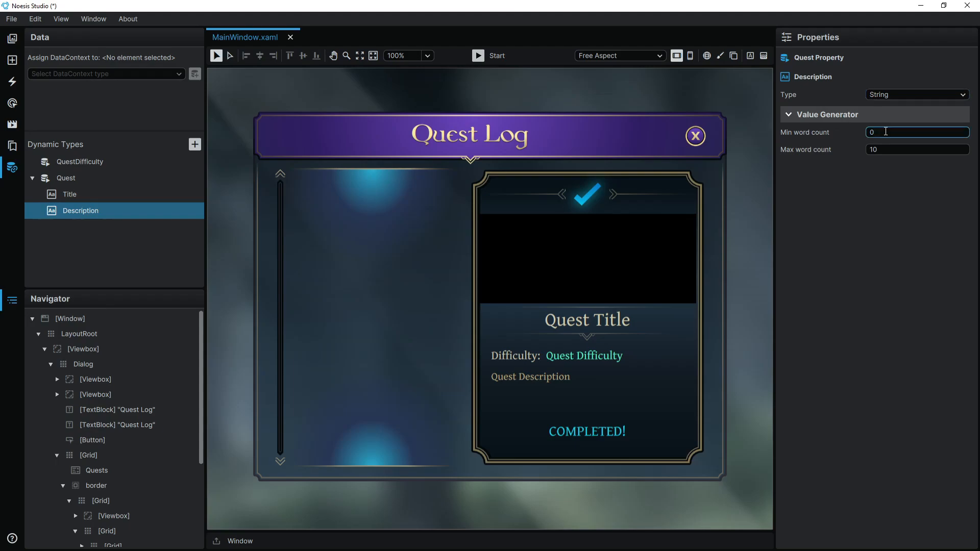
type("4")
left_click(903, 150)
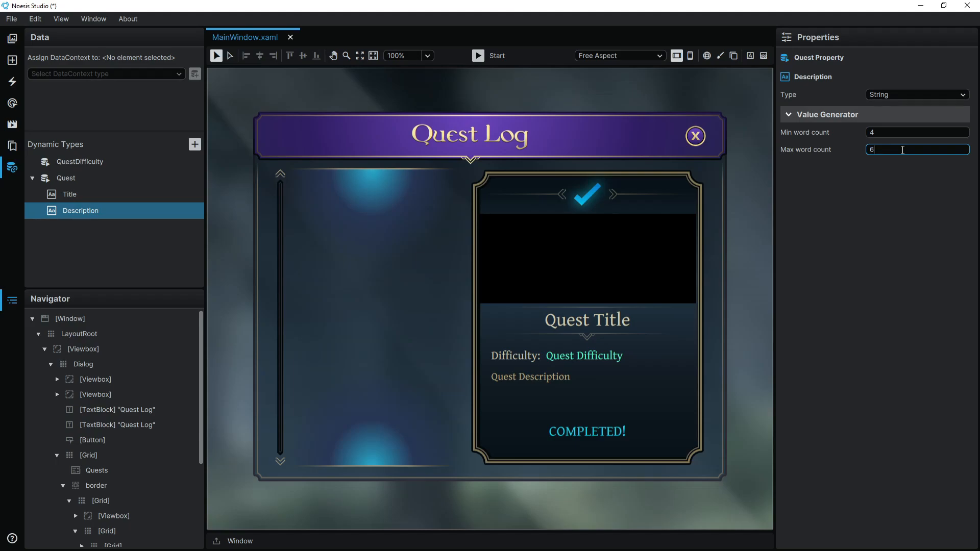
- Add a Difficulty property to the Quest type as an Enum with the QuestDifficulty subtype
left_click(179, 177)
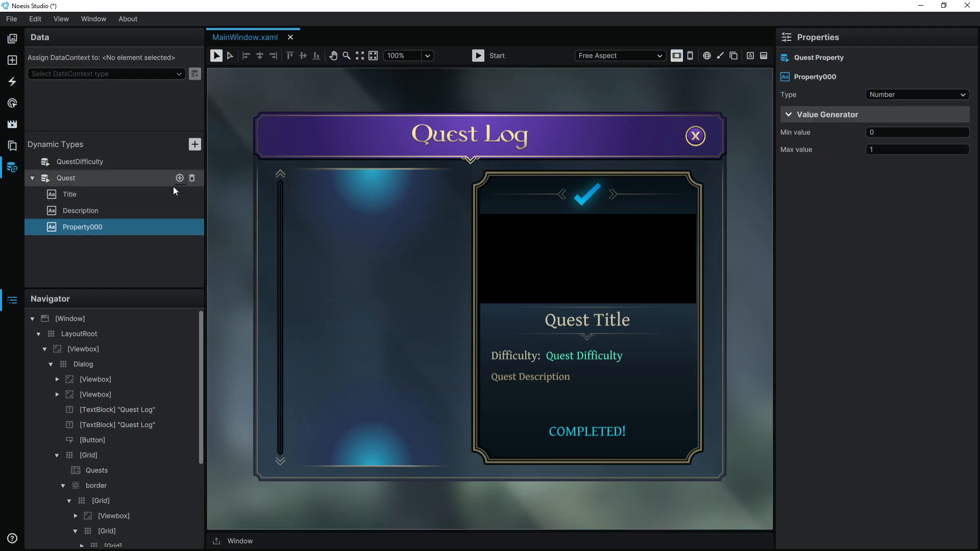
type("Di")
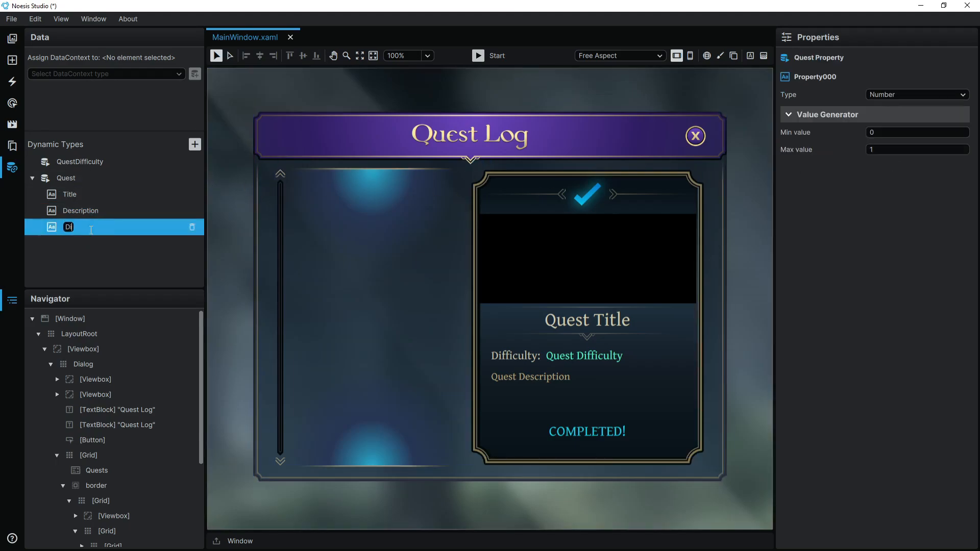
type("fficulty")
key("Return")
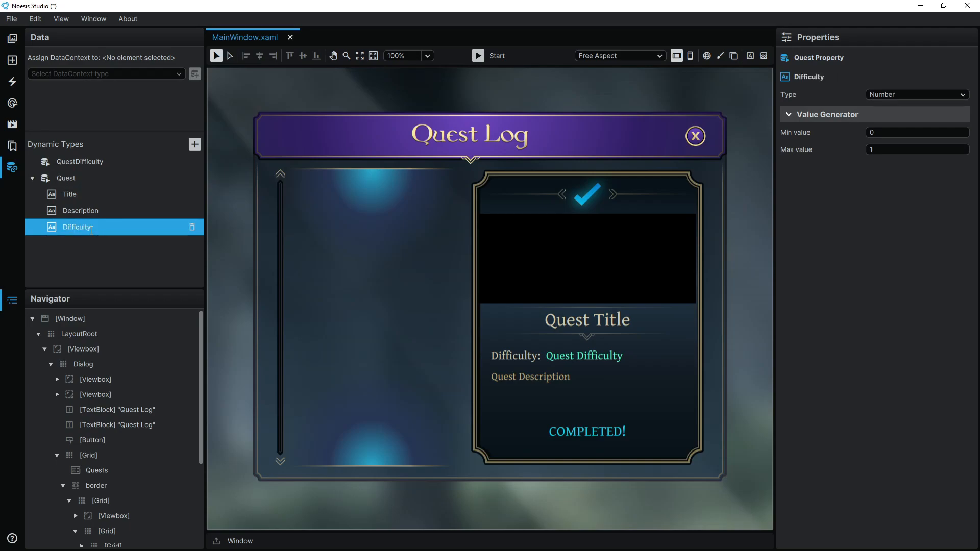
left_click(902, 93)
left_click(892, 152)
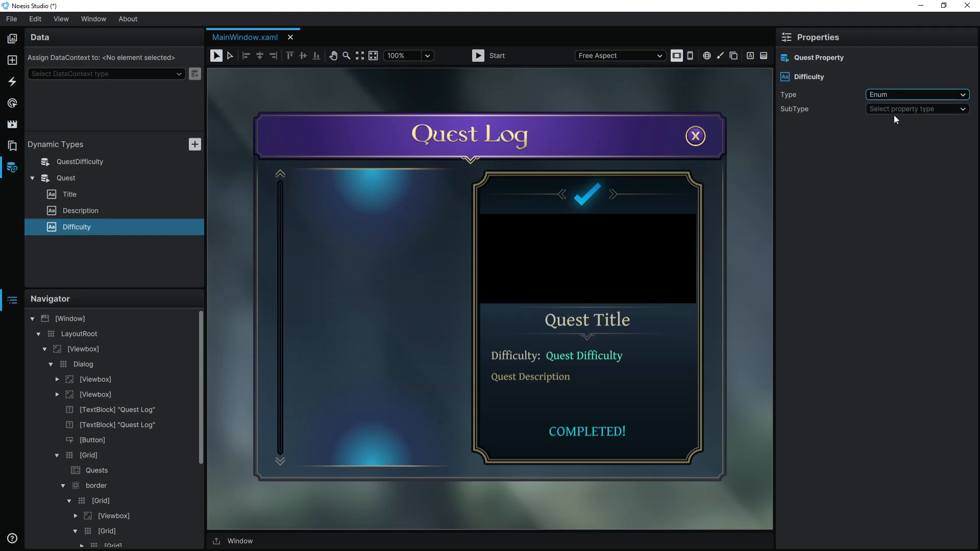
left_click(898, 110)
left_click(899, 127)
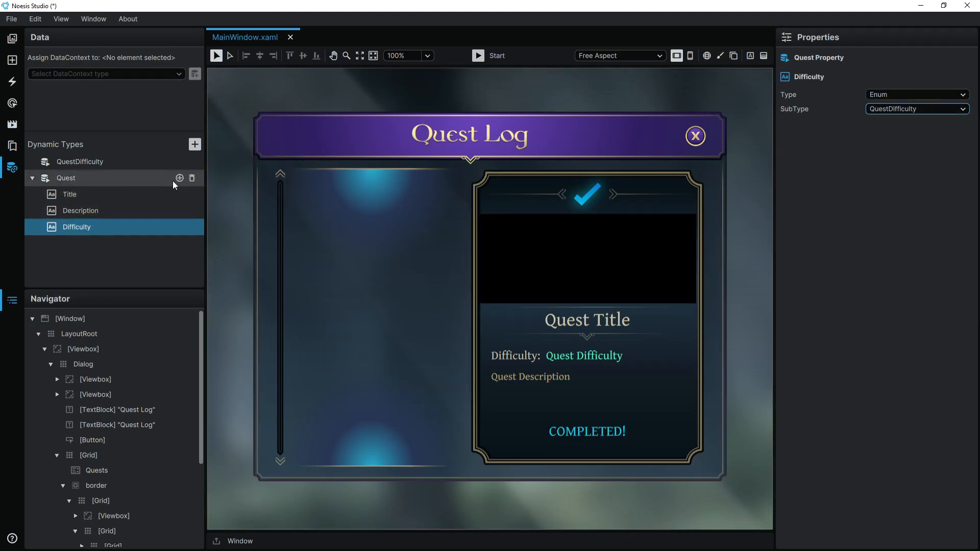
- Add an Image property to the Quest type as an Object with the ImageSource subtype
left_click(178, 178)
double_click(106, 245)
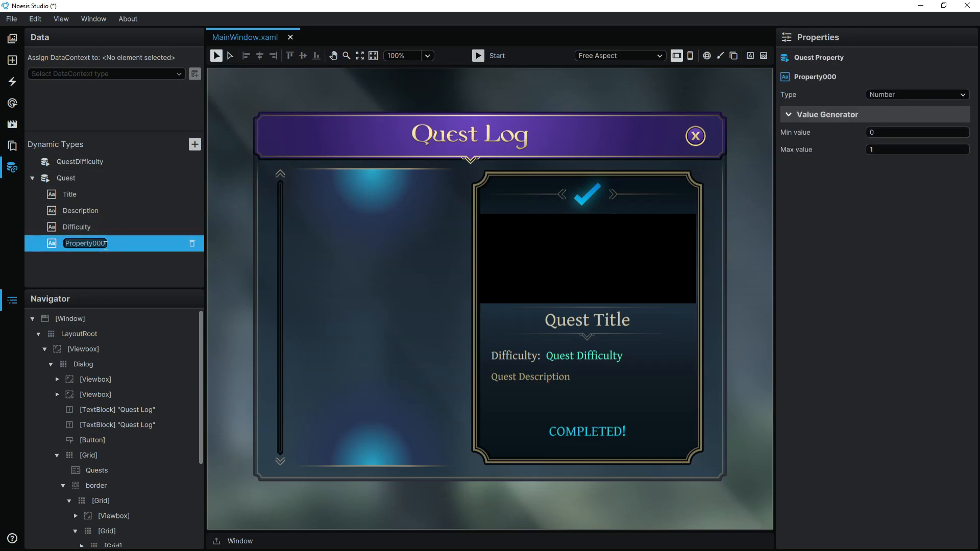
type("Image")
key("Return")
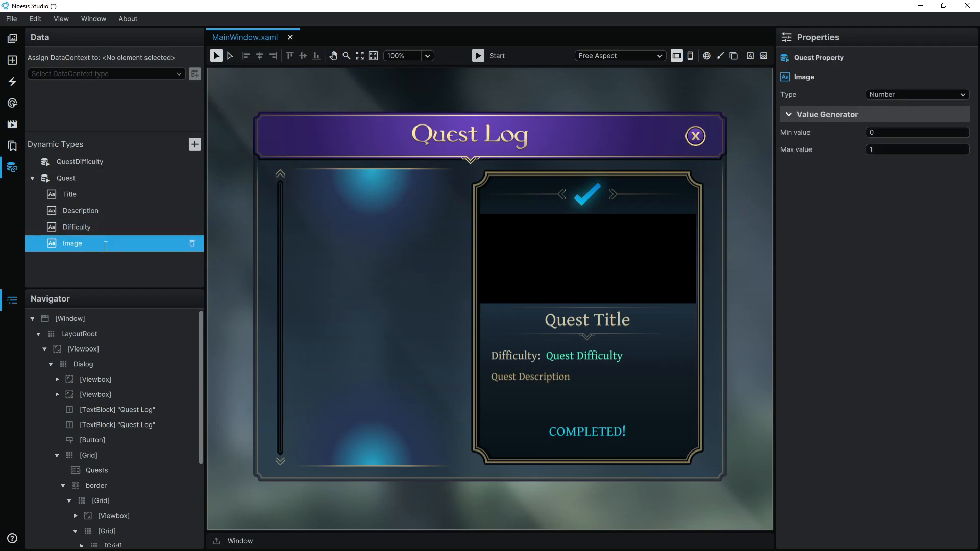
left_click(891, 95)
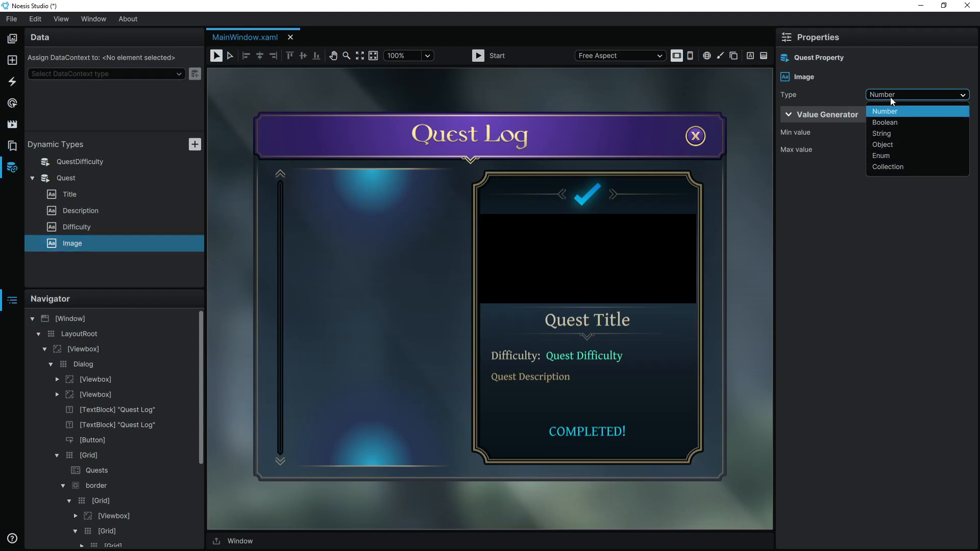
left_click(889, 143)
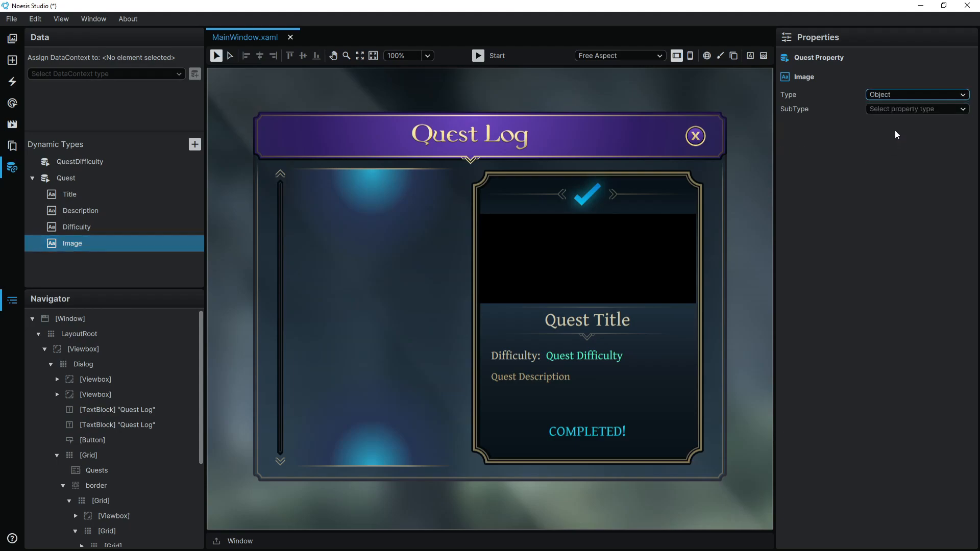
left_click(892, 109)
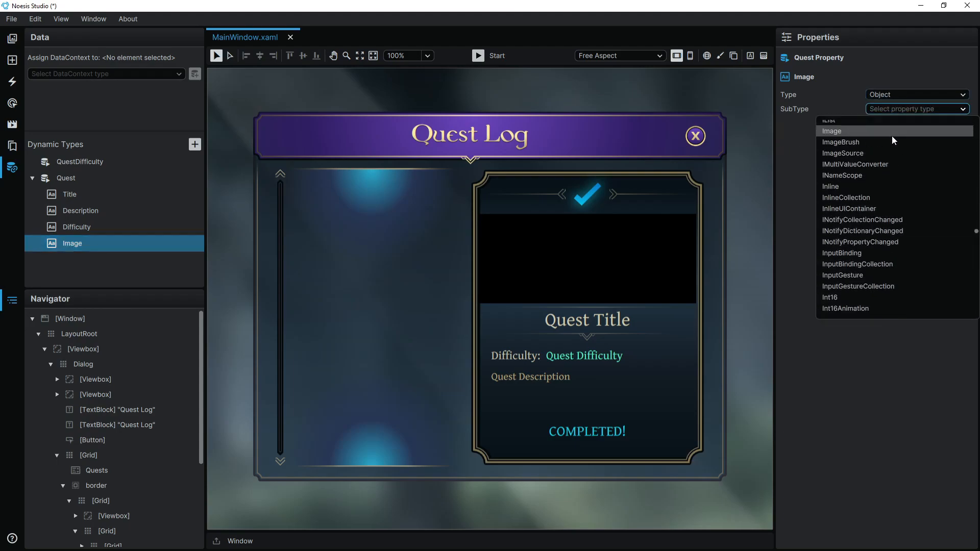
left_click(890, 154)
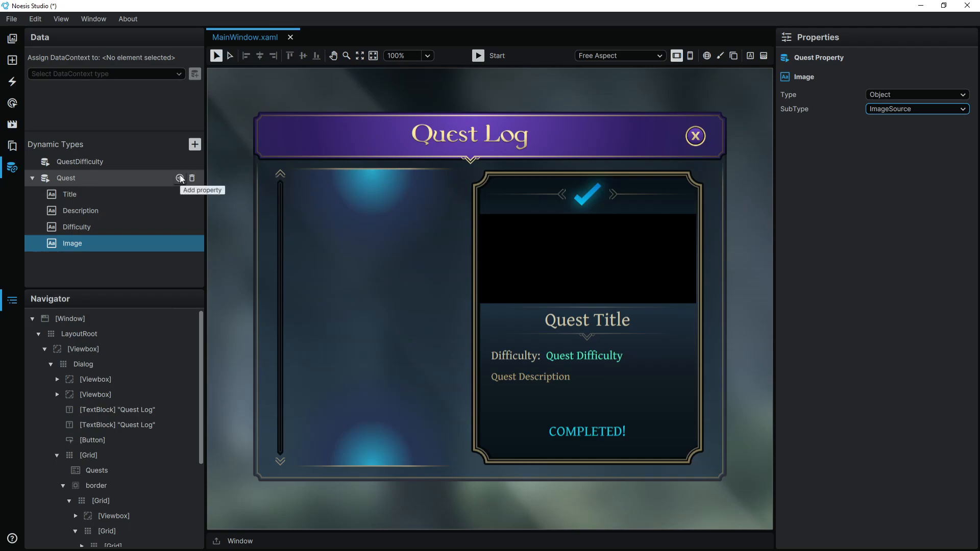
- Add a property named Completed to the Quest type and set its type to Boolean
left_click(180, 178)
type("Completed")
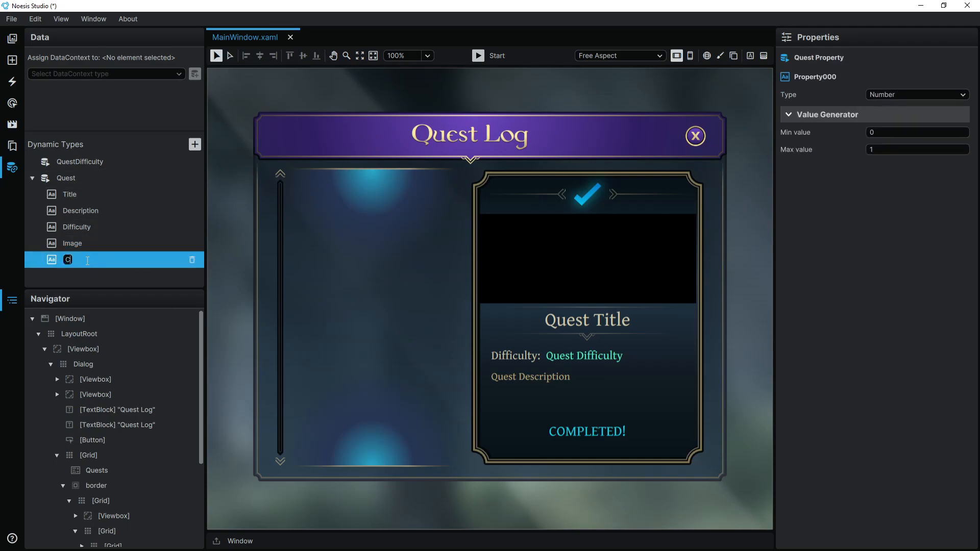
key("Return")
left_click(894, 94)
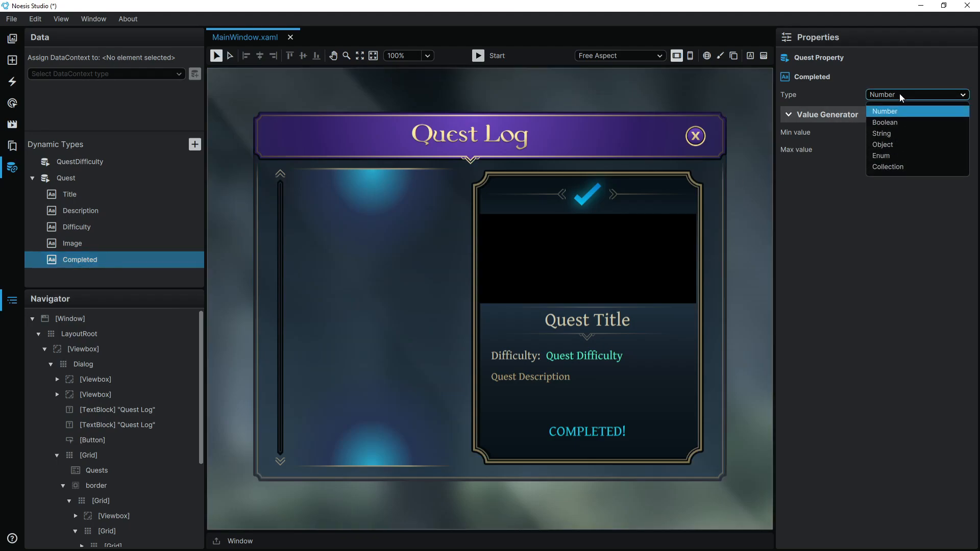
left_click(898, 123)
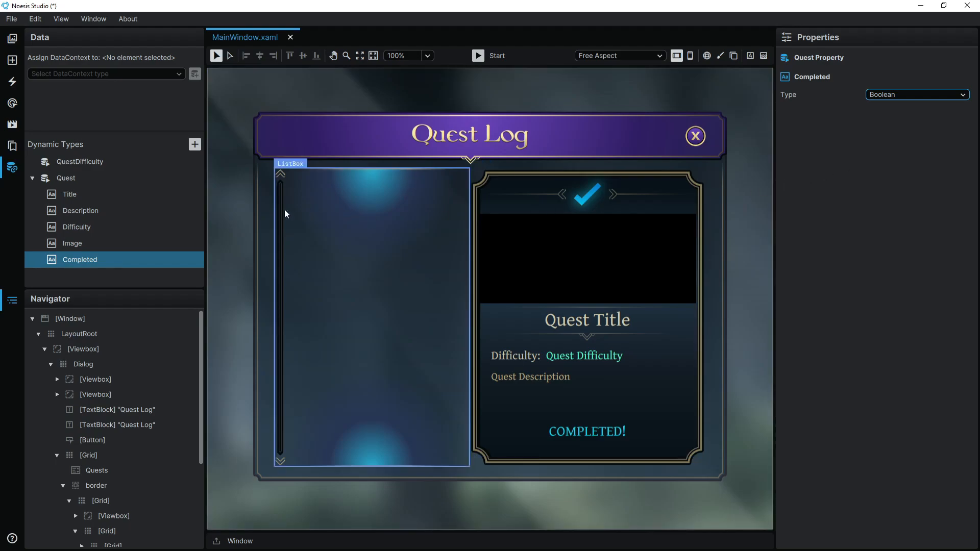
- Create a new dynamic class type named ViewModel
left_click(32, 179)
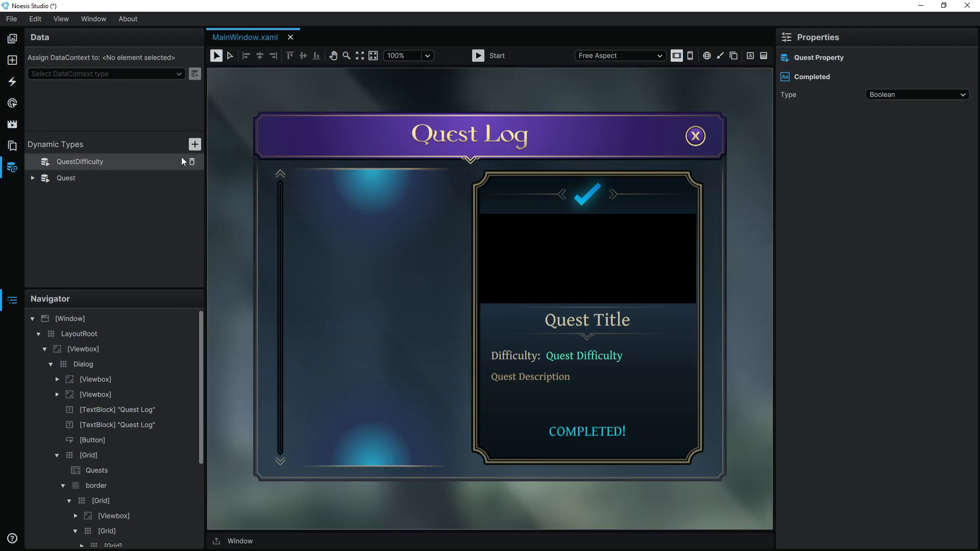
left_click(194, 145)
double_click(86, 194)
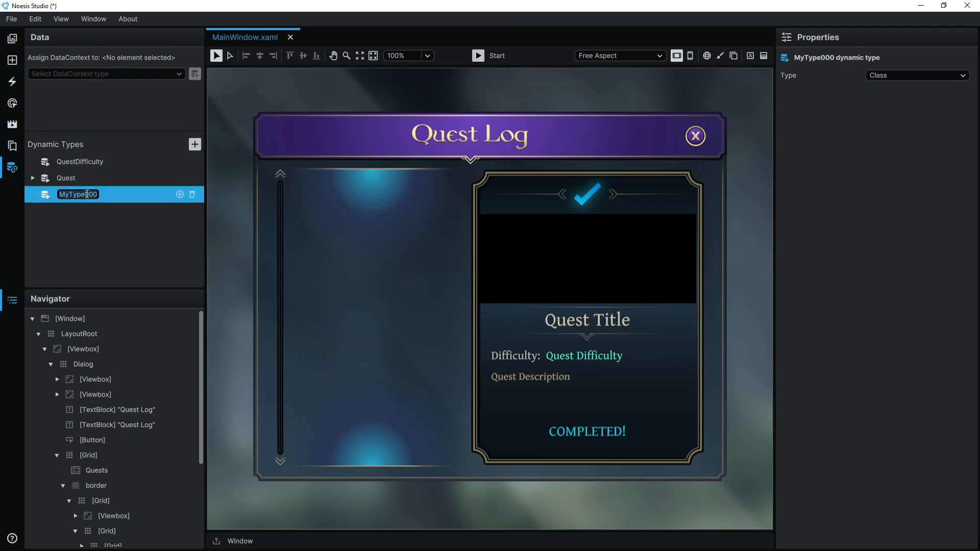
type("ViewModel")
key("Return")
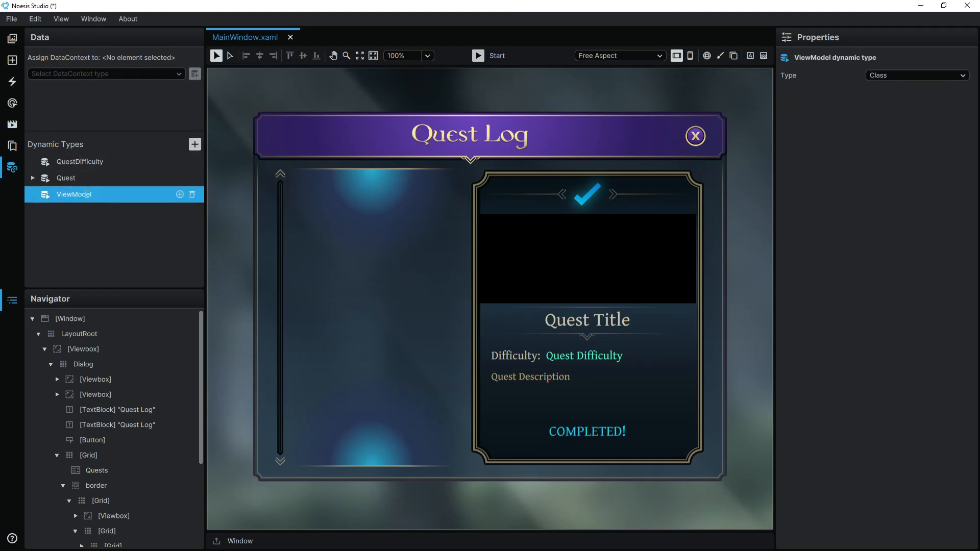
- Add a Quests property to the ViewModel type as a Collection with the Quest subtype
left_click(180, 195)
double_click(105, 210)
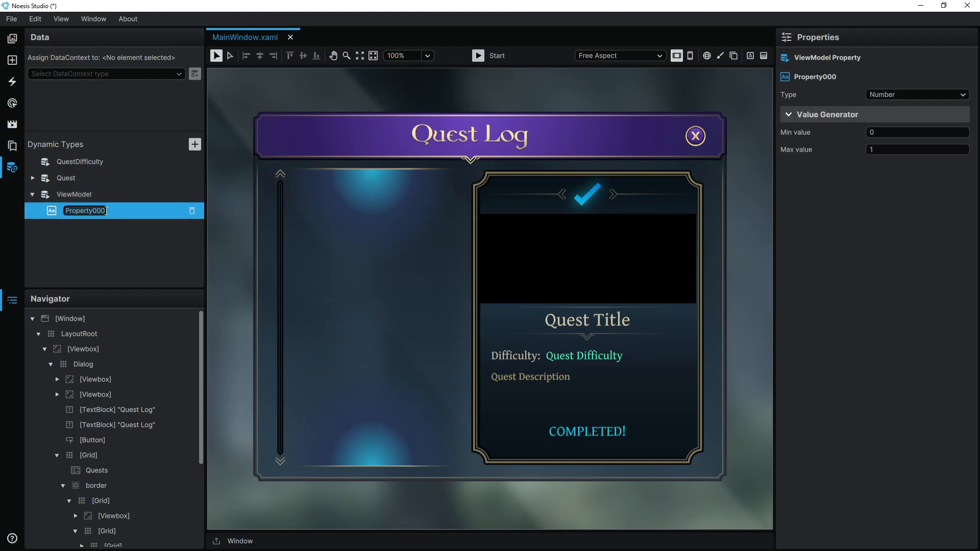
type("Quests")
key("Return")
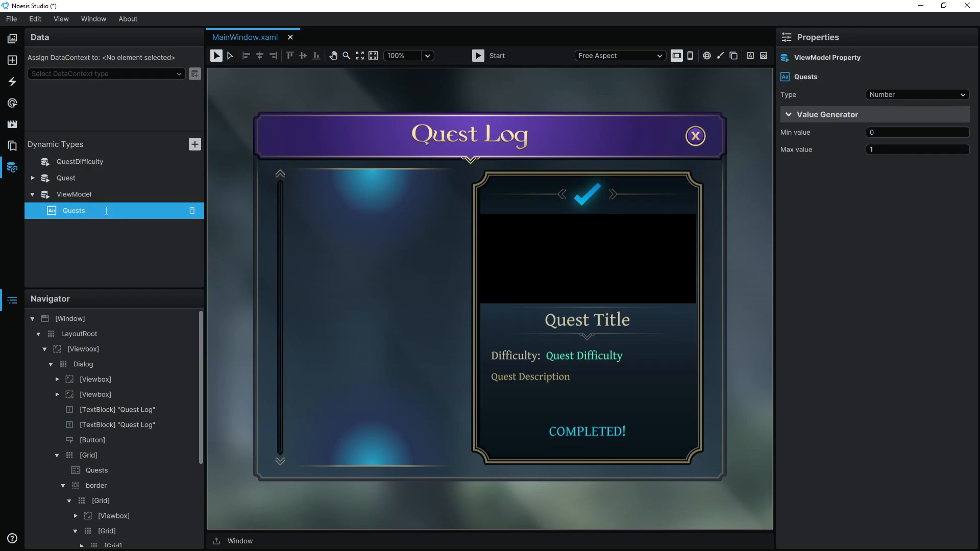
left_click(894, 93)
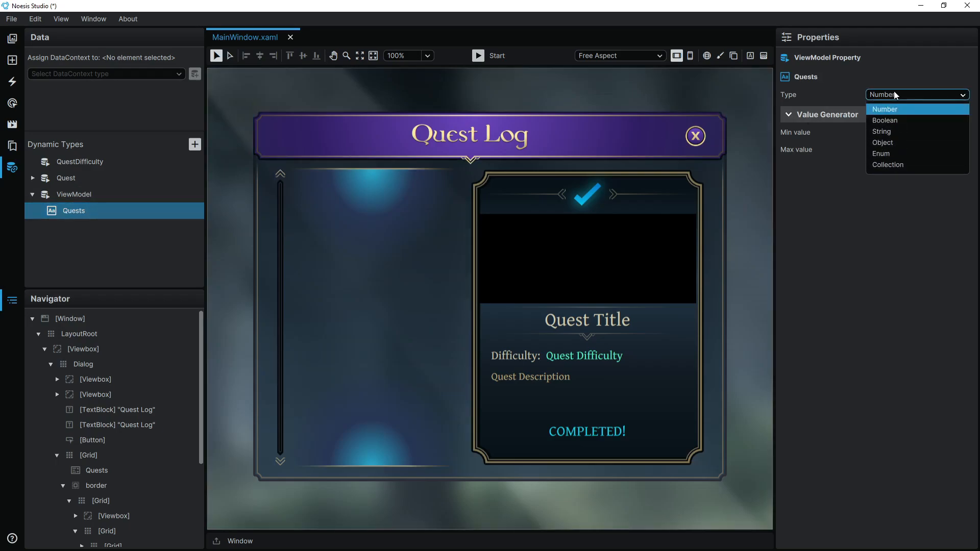
left_click(896, 167)
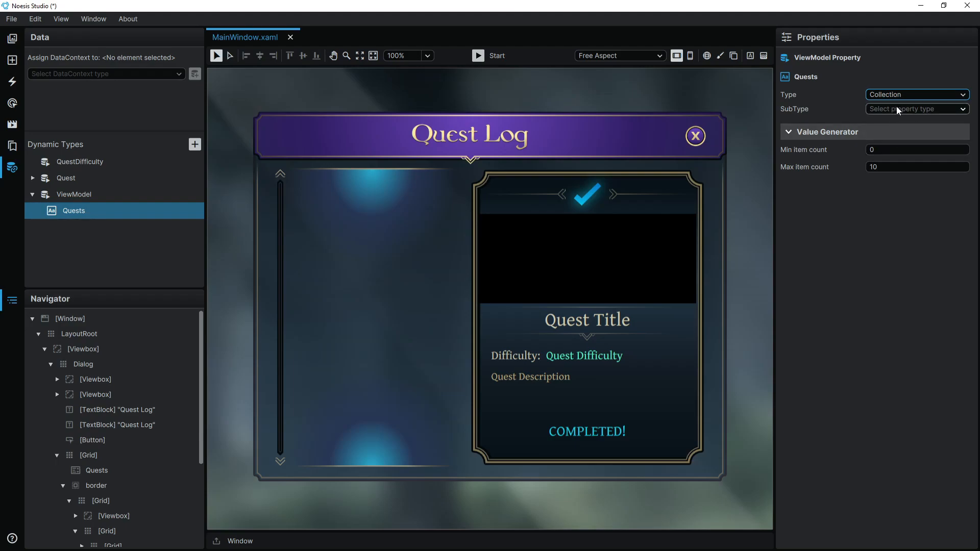
left_click(897, 109)
left_click(900, 125)
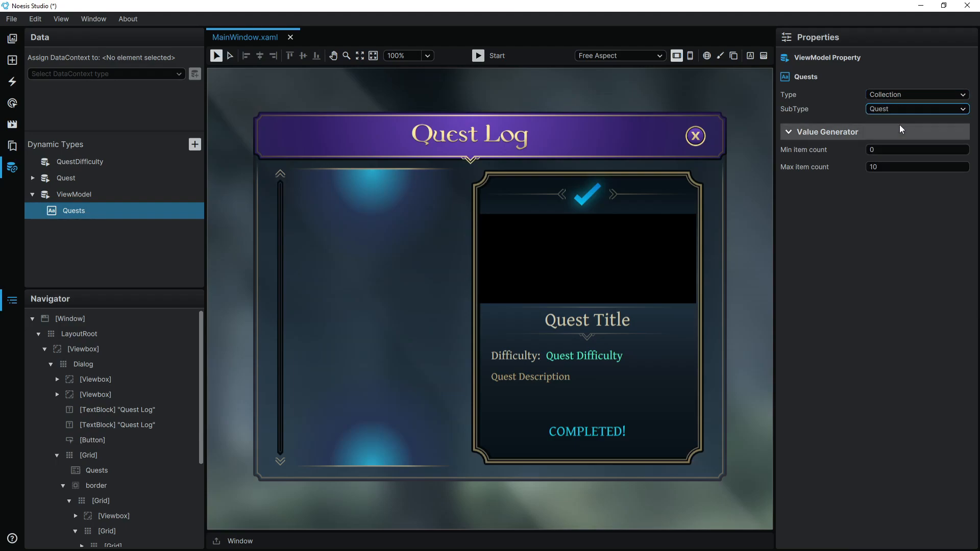
- Set the Quests value generator to a minimum item count of 10 and a maximum of 12
left_click(890, 150)
key("BackSpace")
type("10")
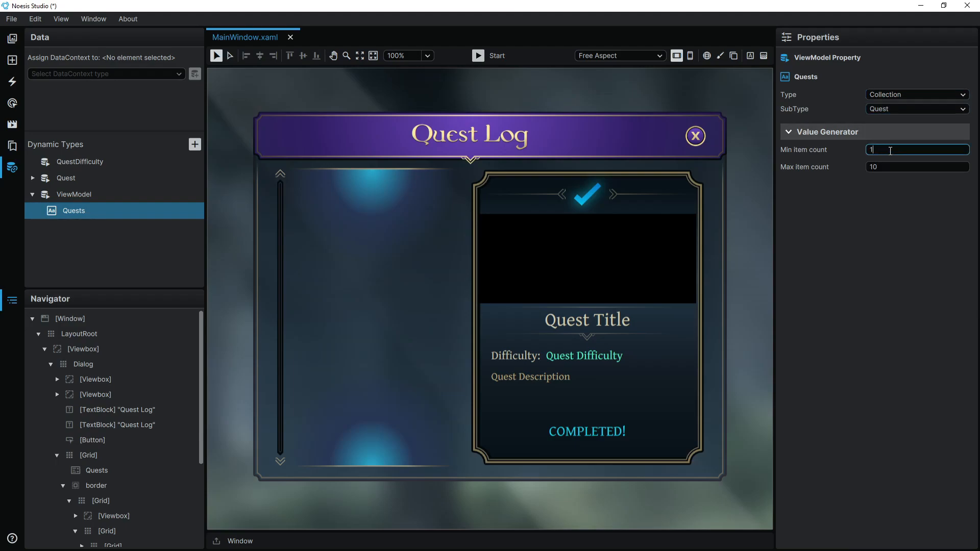
left_click(895, 168)
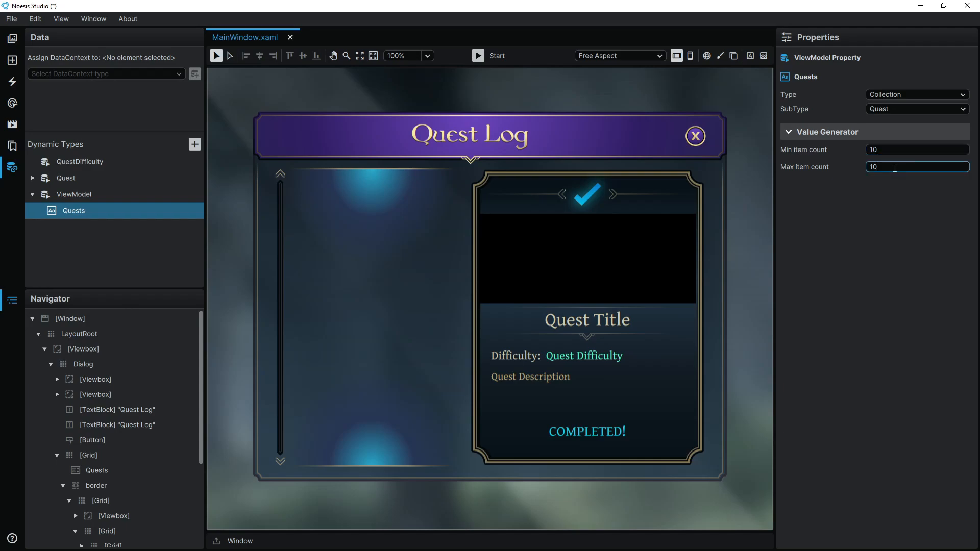
type("2")
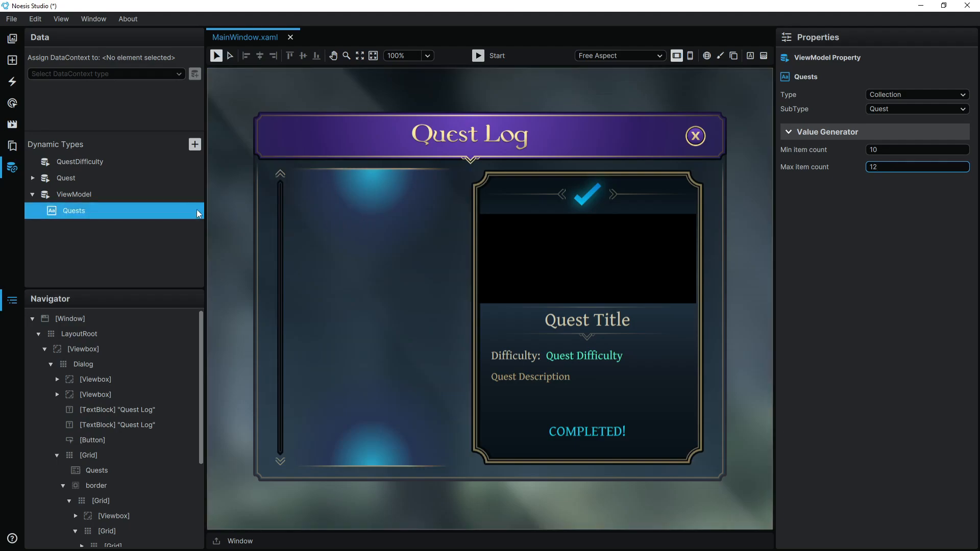
- Add a SelectedQuest property to the ViewModel type as an Object with the Quest subtype
left_click(179, 194)
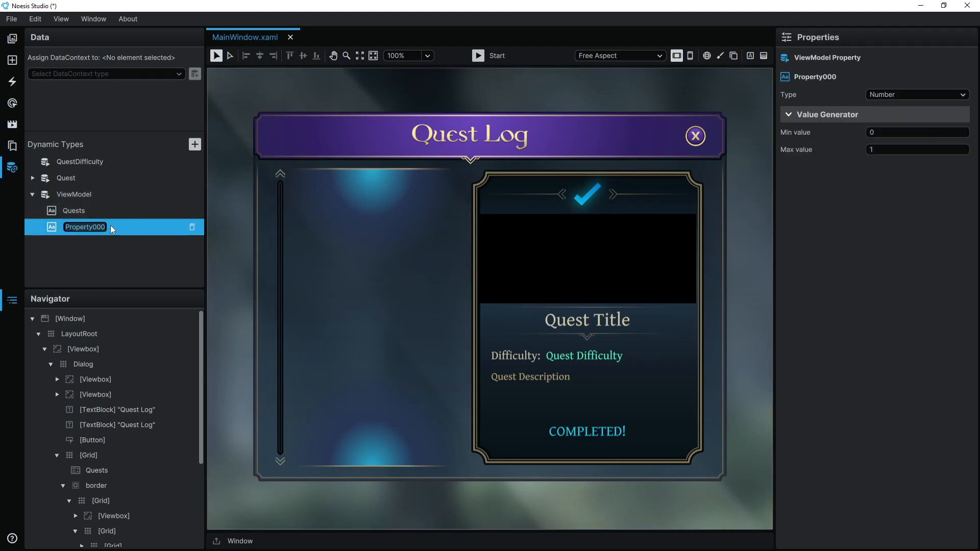
type("SelectedQuest")
key("Return")
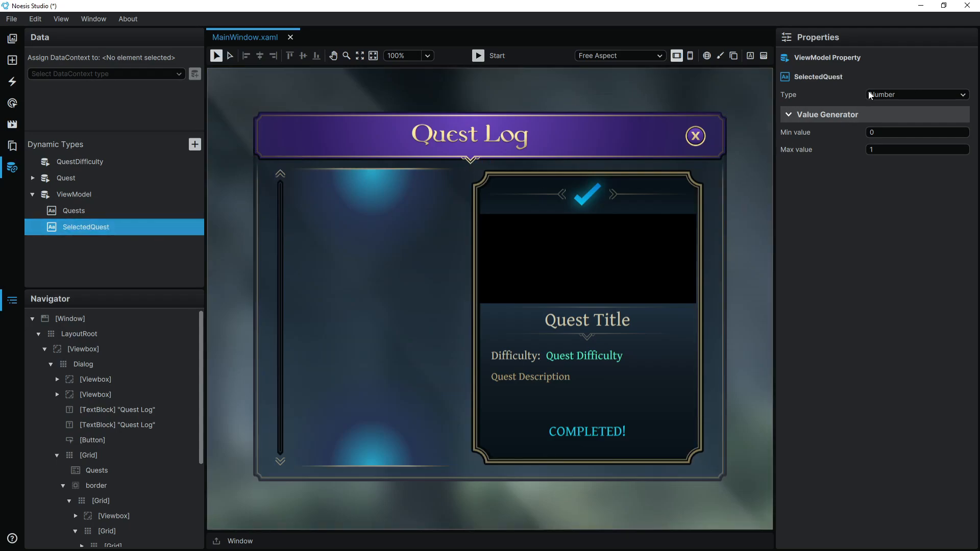
left_click(891, 93)
left_click(885, 145)
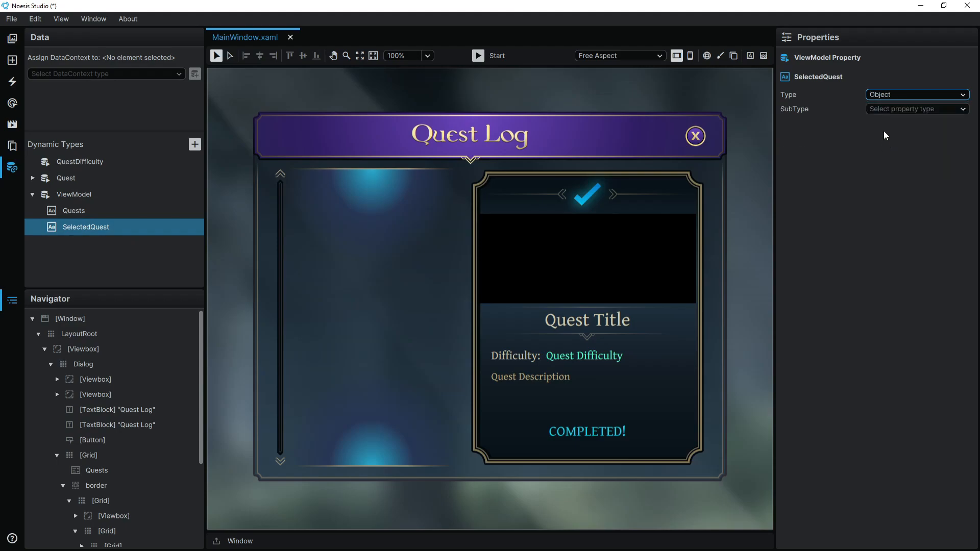
left_click(895, 109)
left_click(895, 125)
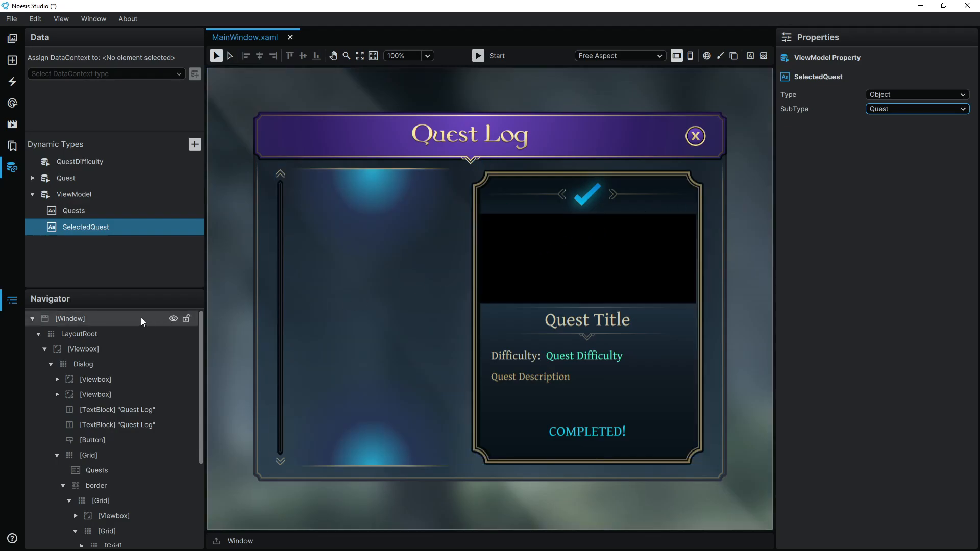
- Assign ViewModel as the DataContext of the root Window and generate sample values for it
left_click(105, 319)
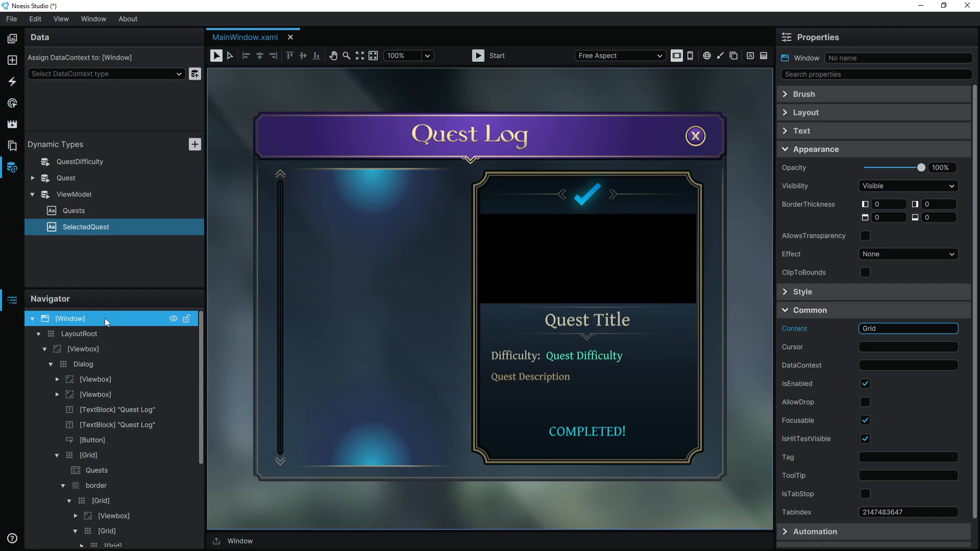
left_click(99, 73)
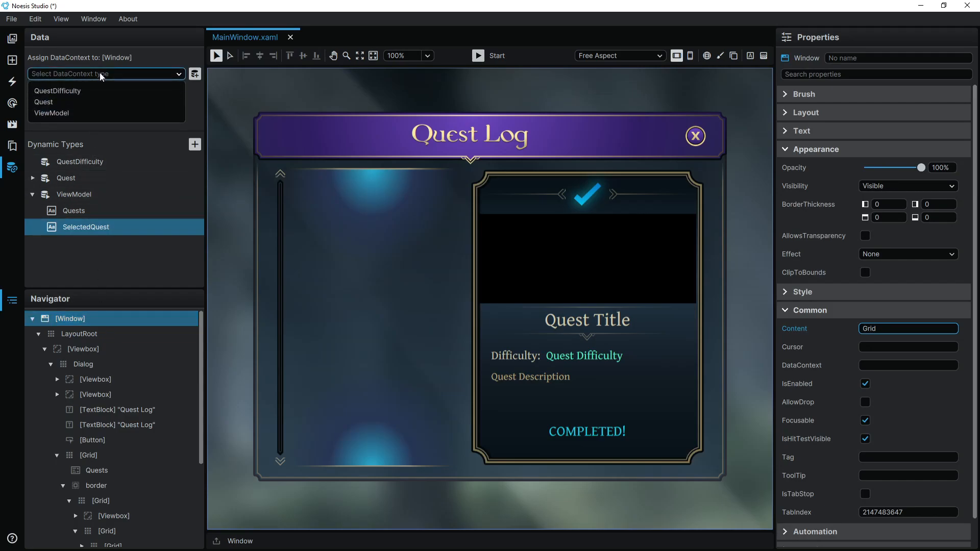
left_click(93, 113)
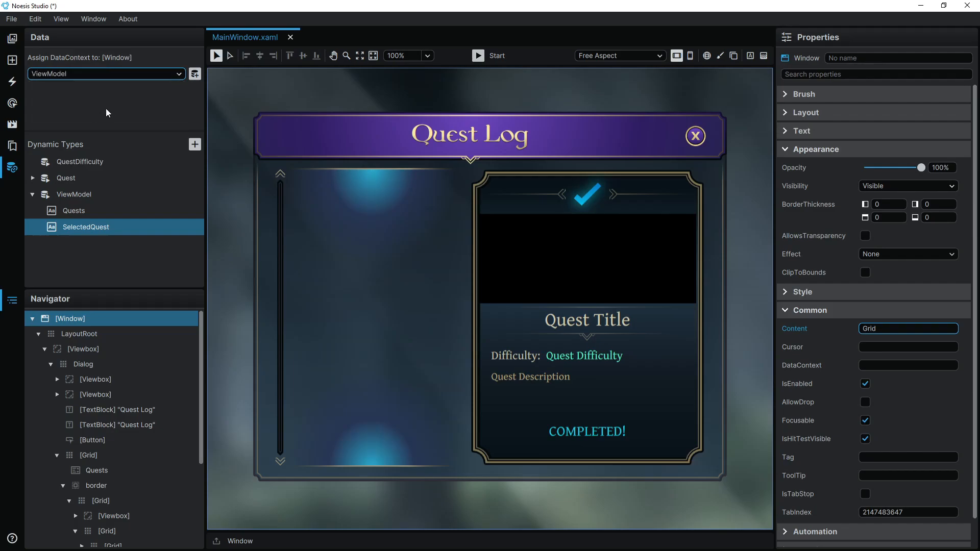
left_click(195, 74)
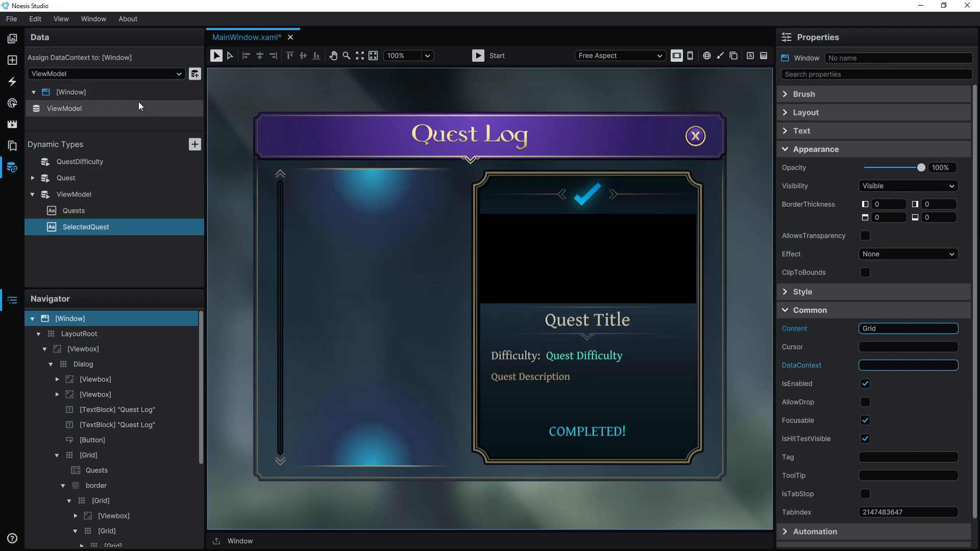
left_click(78, 108)
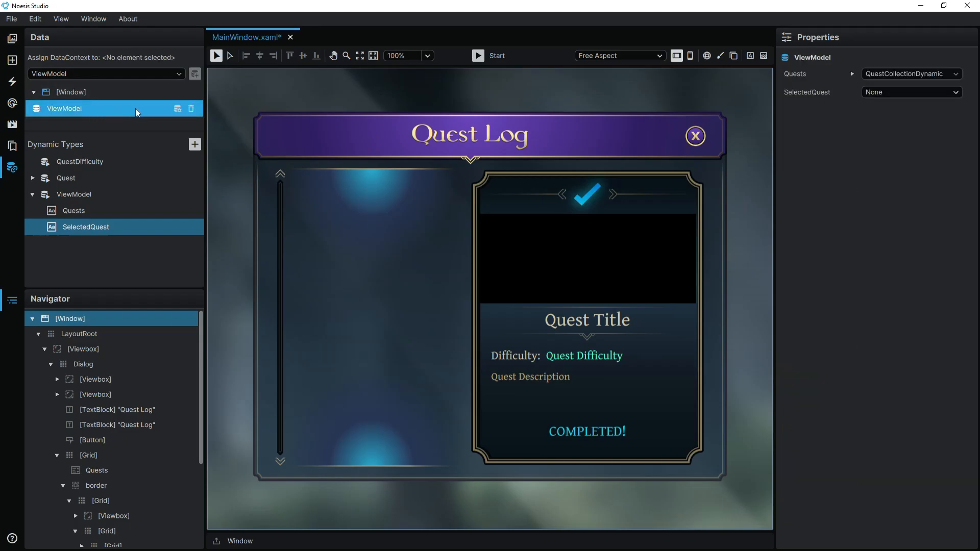
left_click(177, 109)
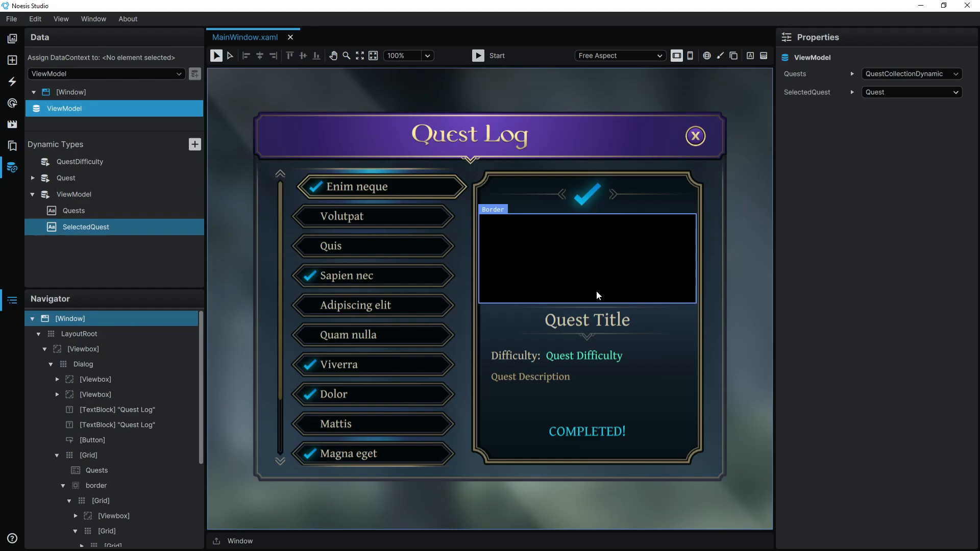
- Bind the Text of the QuestTitle text block to the context path SelectedQuest.Title
left_click(595, 324)
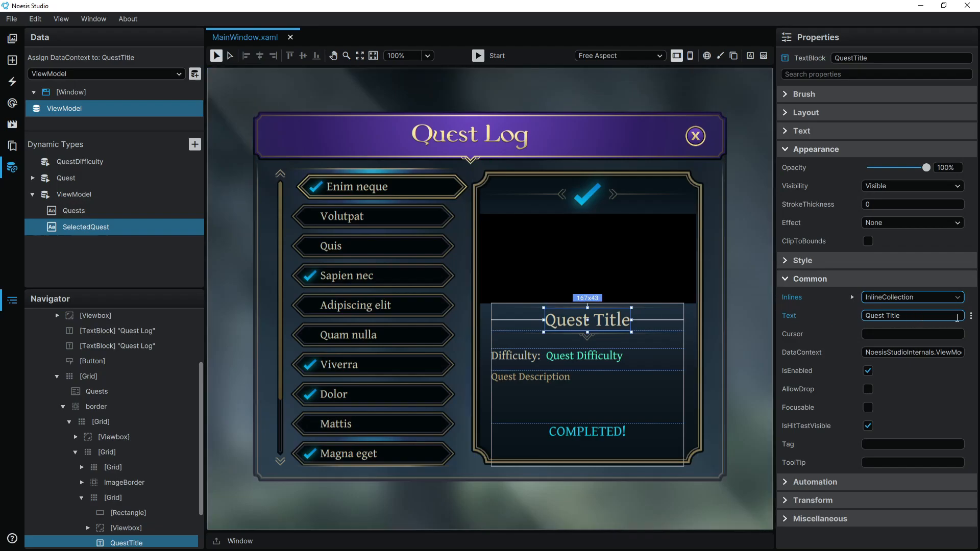
left_click(971, 316)
left_click(949, 333)
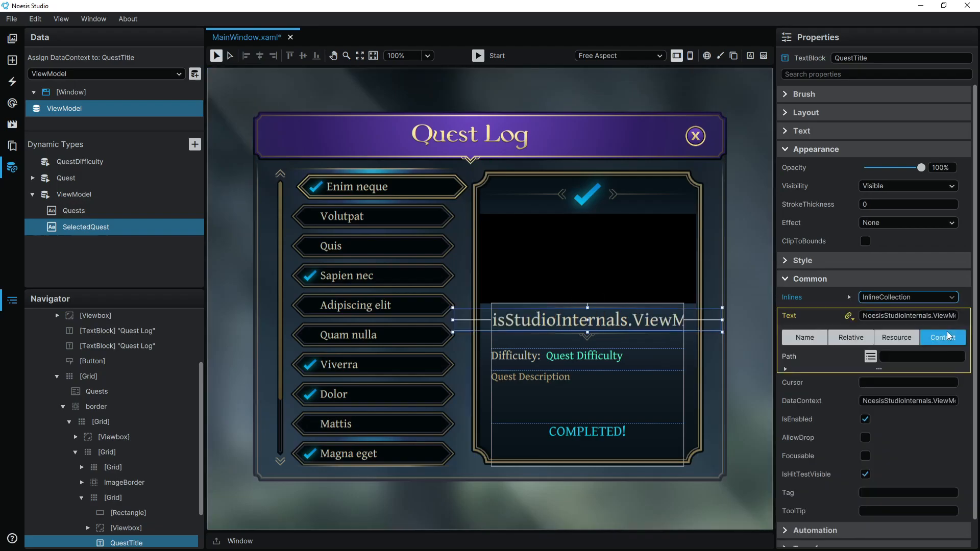
left_click(872, 357)
left_click(792, 412)
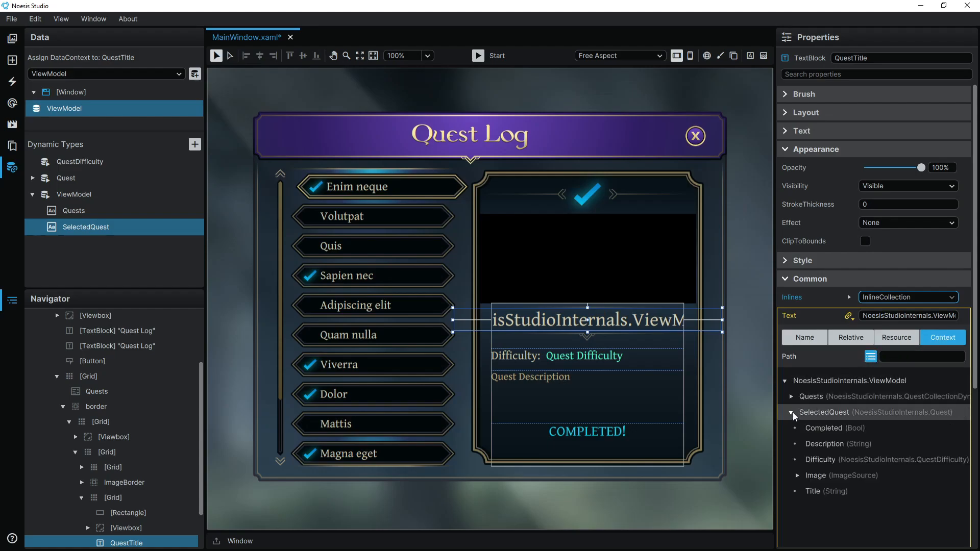
left_click(815, 491)
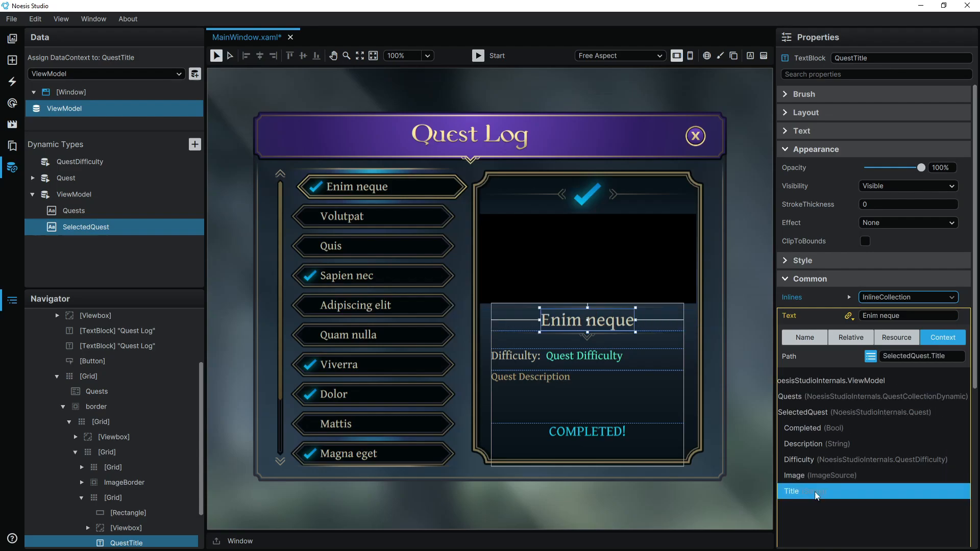
left_click(872, 356)
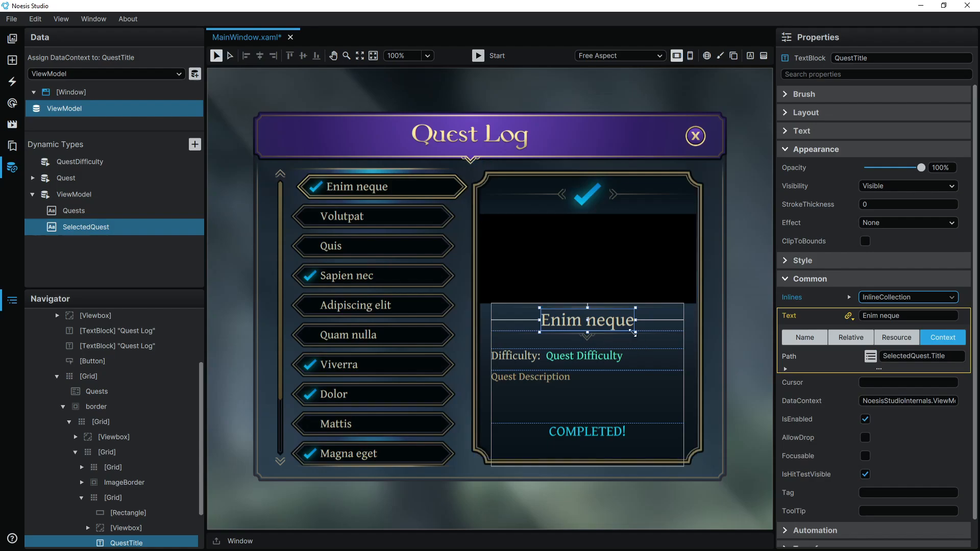
- Bind the Text of the QuestDifficulty text block to the context path SelectedQuest.Difficulty
left_click(606, 358)
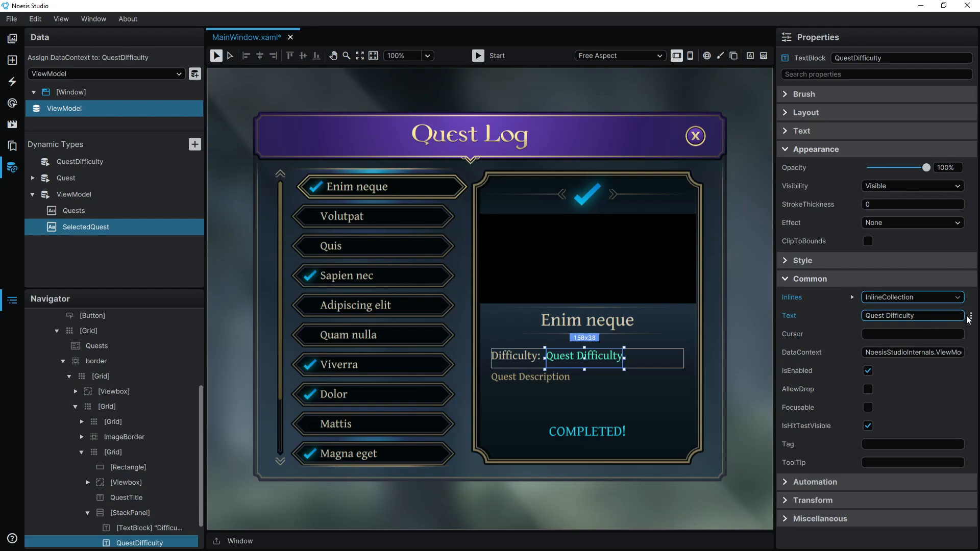
left_click(969, 318)
left_click(944, 333)
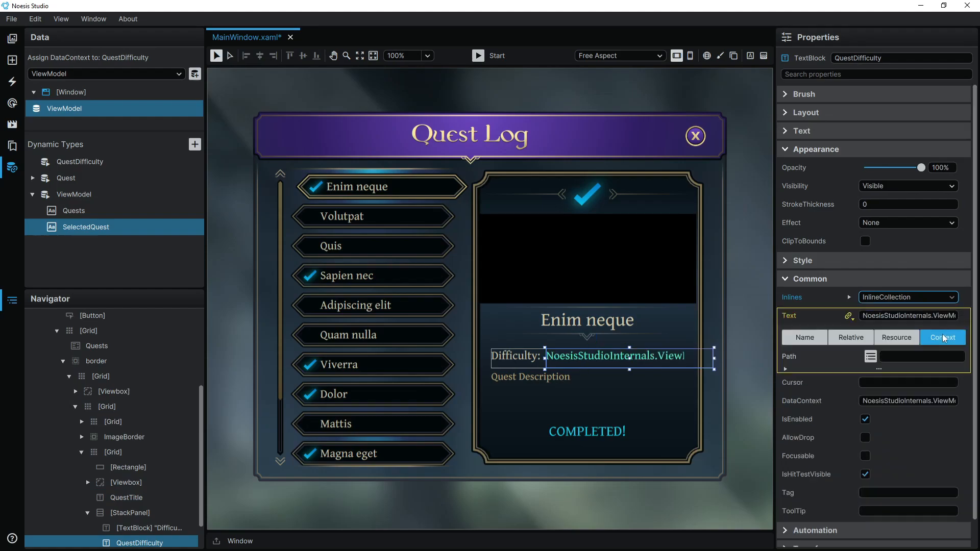
left_click(871, 356)
left_click(792, 413)
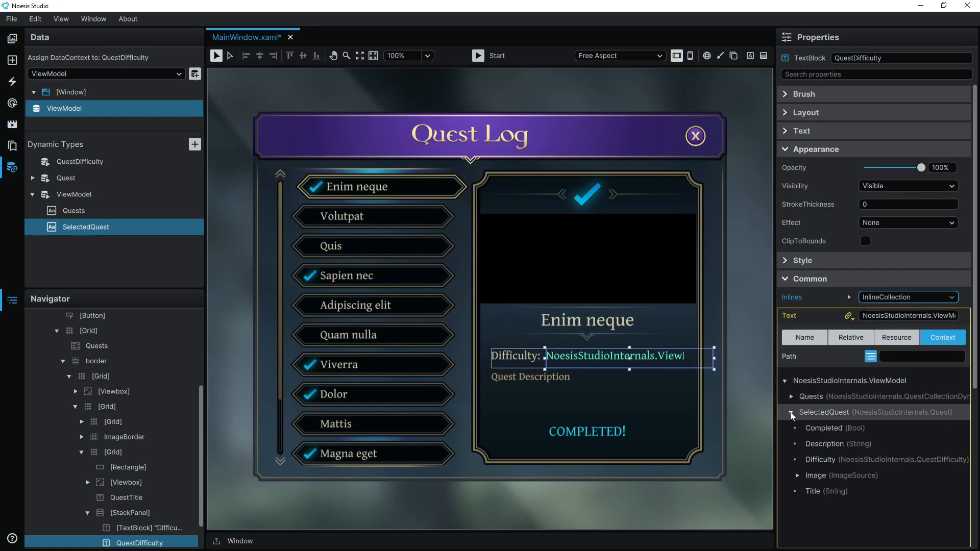
left_click(817, 460)
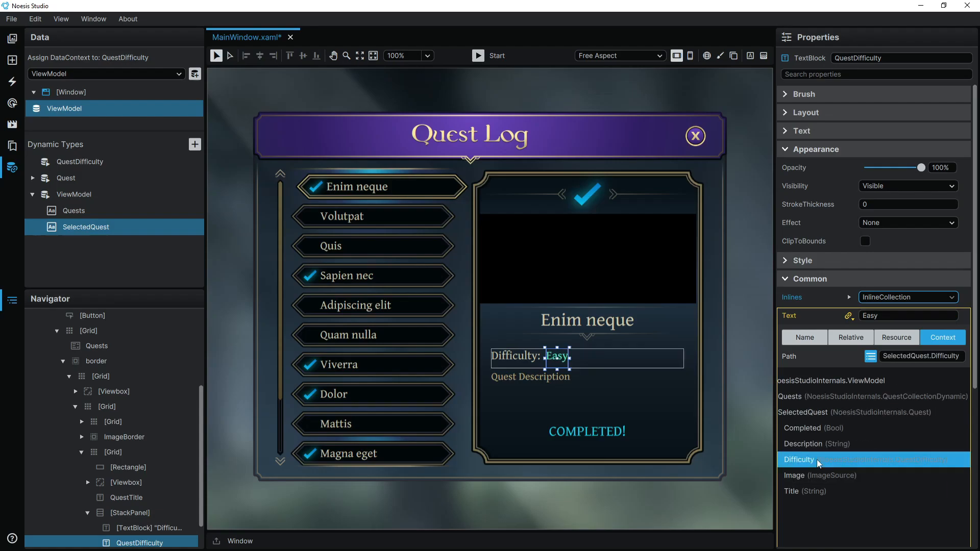
left_click(871, 357)
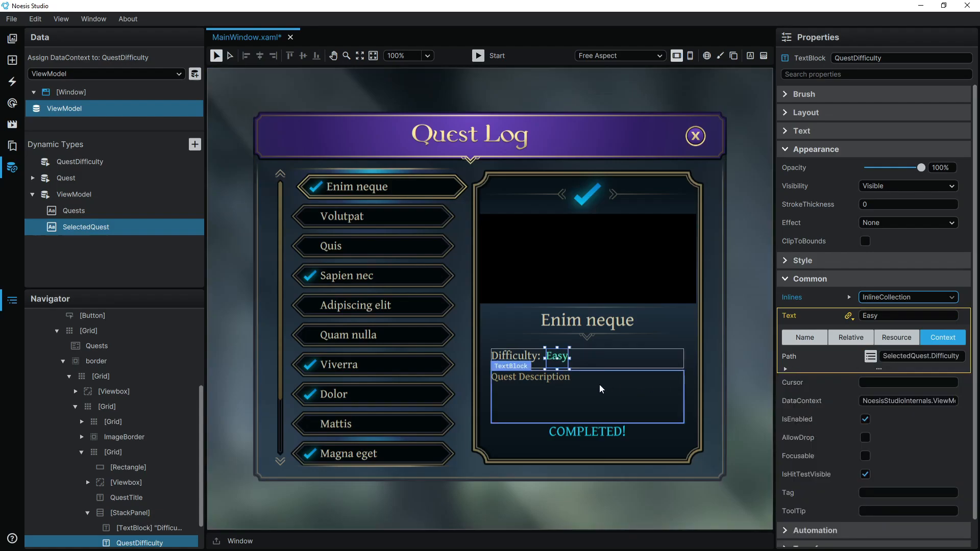
- Bind the Text of the QuestDescription text block to the context path SelectedQuest.Description
left_click(570, 382)
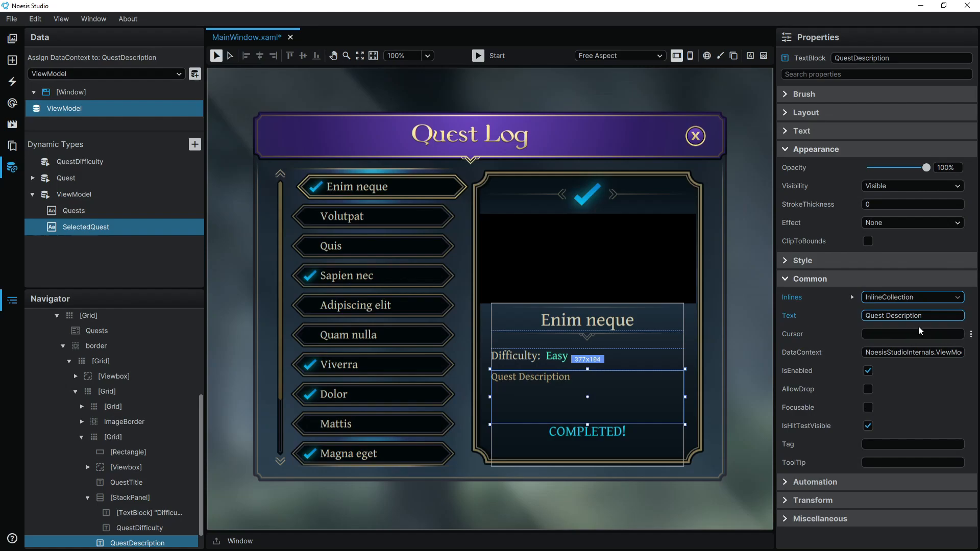
left_click(971, 315)
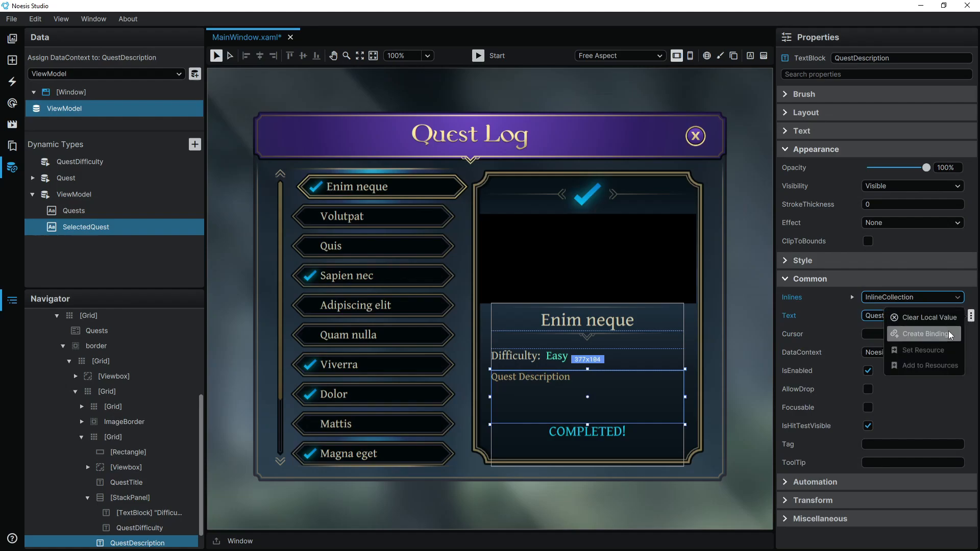
left_click(894, 333)
left_click(871, 356)
left_click(792, 413)
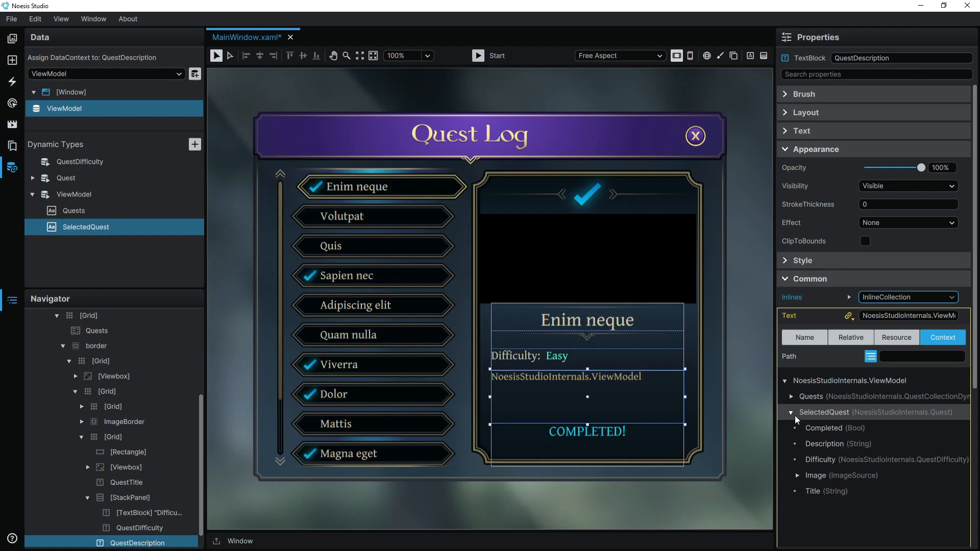
left_click(818, 443)
left_click(871, 357)
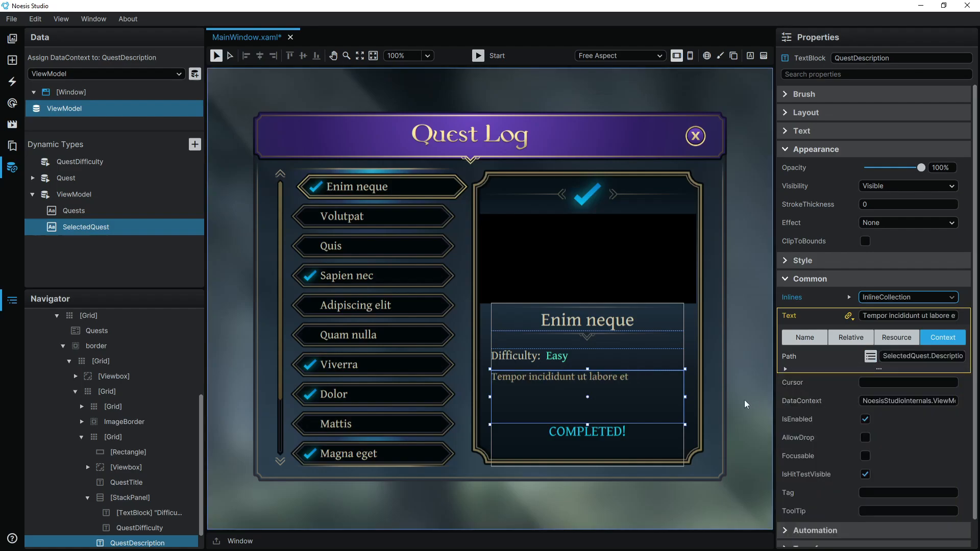
- Bind the Visibility of the QuestCompleted text block to the context path SelectedQuest.Completed
left_click(606, 432)
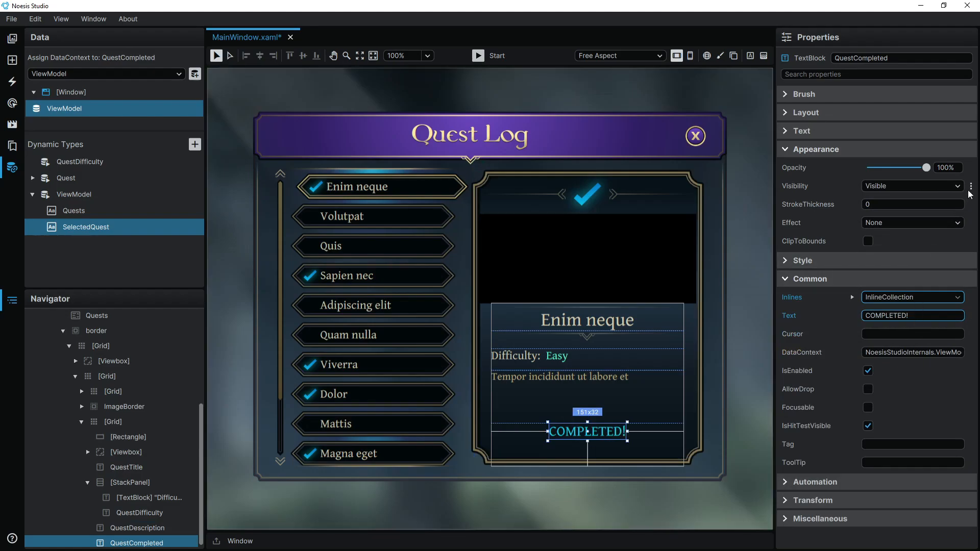
left_click(972, 187)
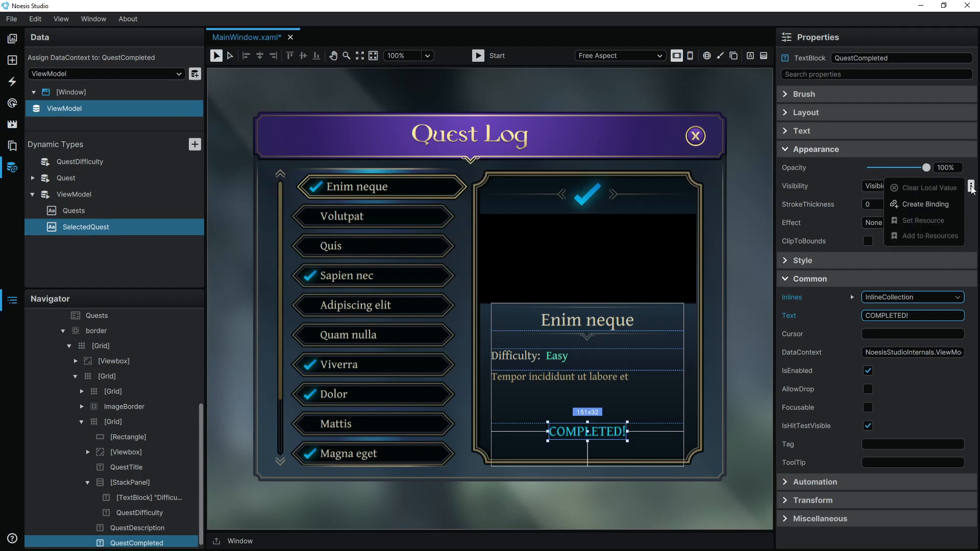
left_click(946, 204)
left_click(871, 228)
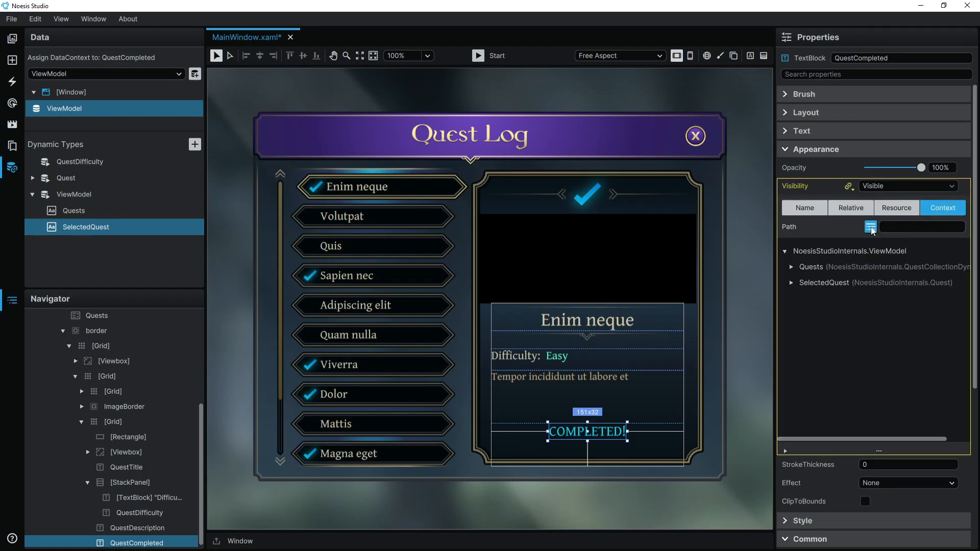
double_click(813, 282)
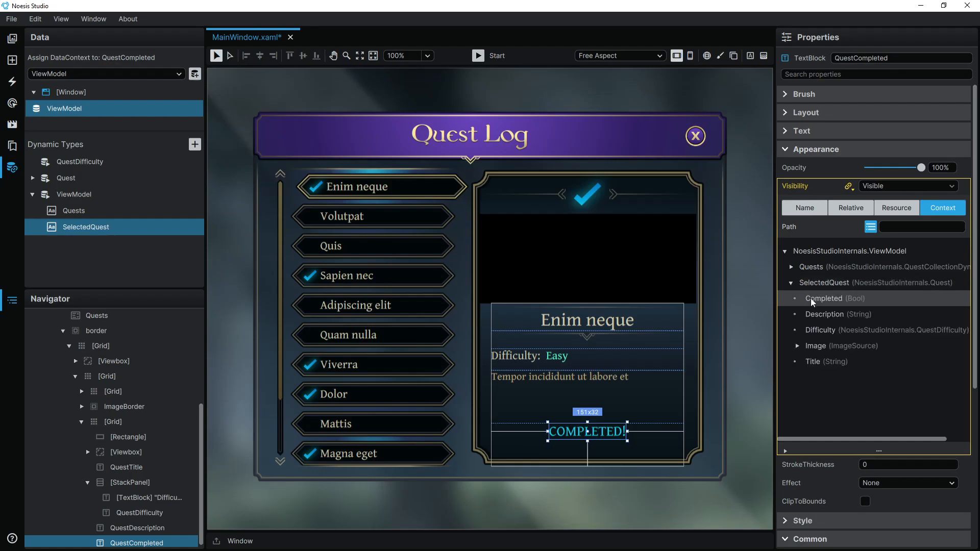
left_click(812, 299)
left_click(871, 227)
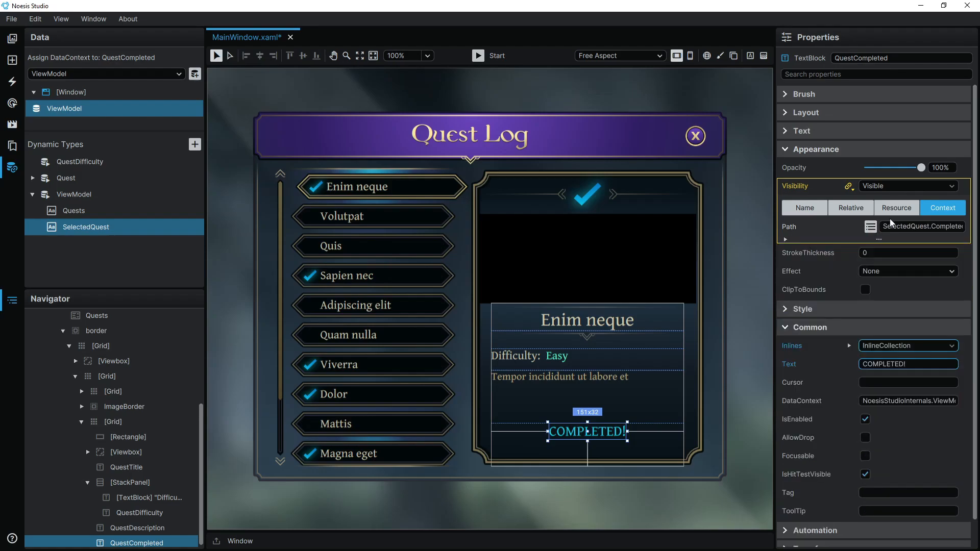
- Set the converter of the QuestCompleted text block's Visibility binding to boolToVisibility
left_click(879, 238)
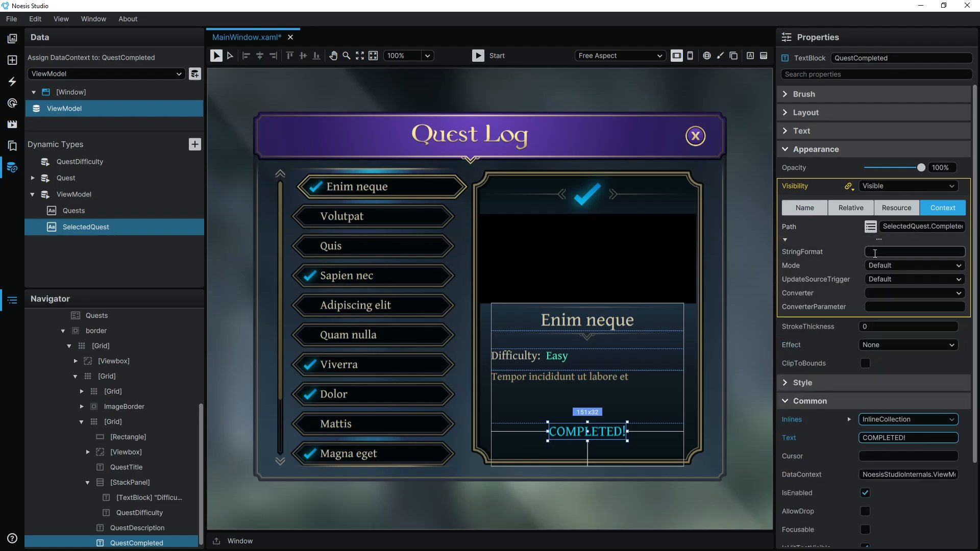
left_click(884, 294)
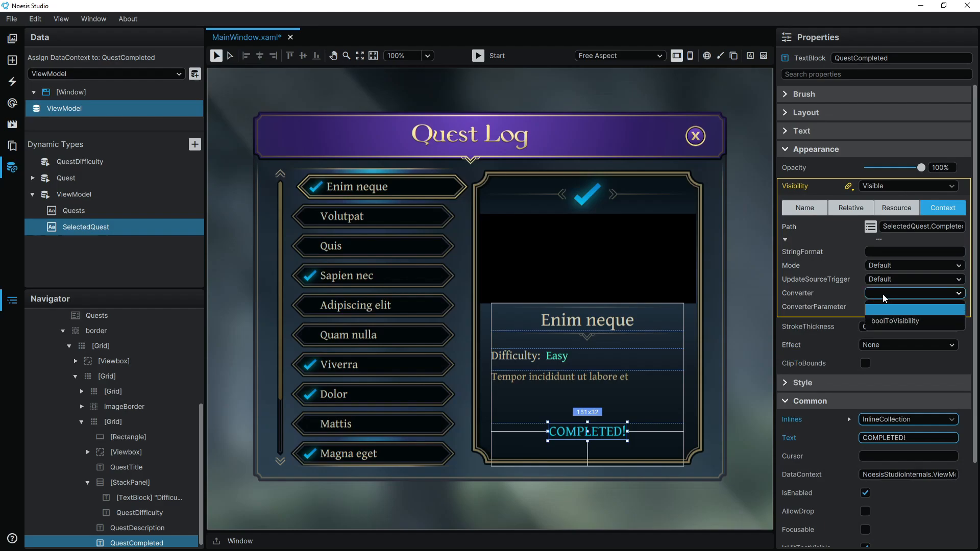
left_click(893, 320)
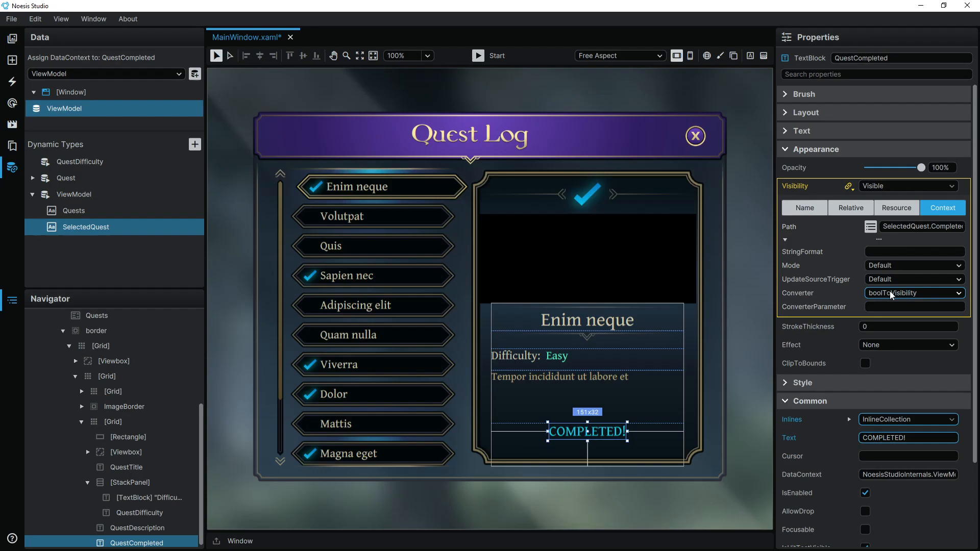
left_click(880, 239)
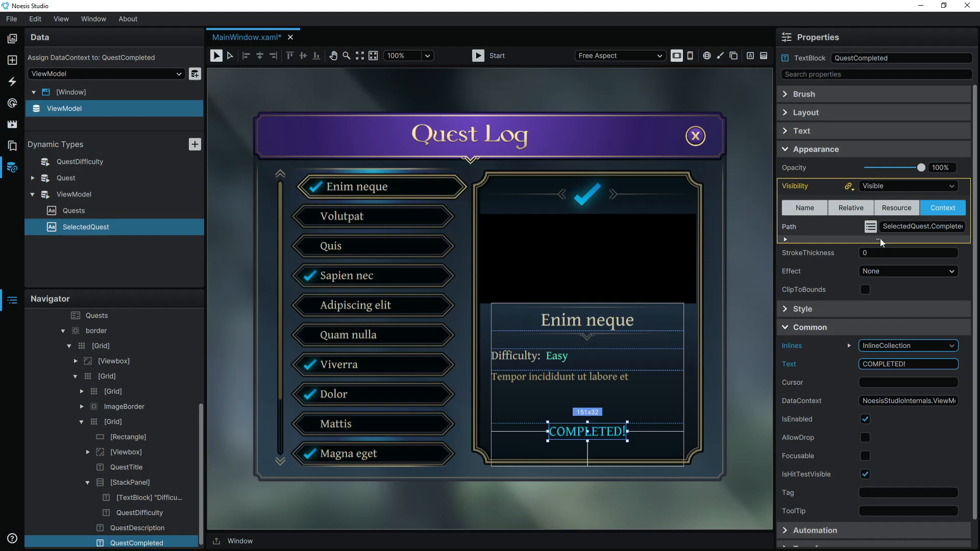
- Bind the Visibility of the QuestCompleteCheck Viewbox to the context path SelectedQuest.Completed
left_click(589, 200)
left_click(145, 438)
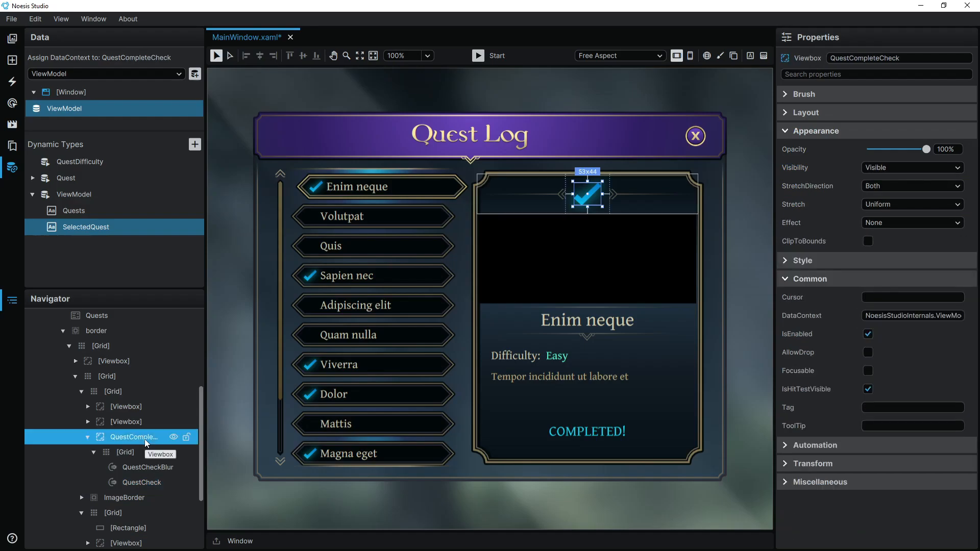
left_click(972, 169)
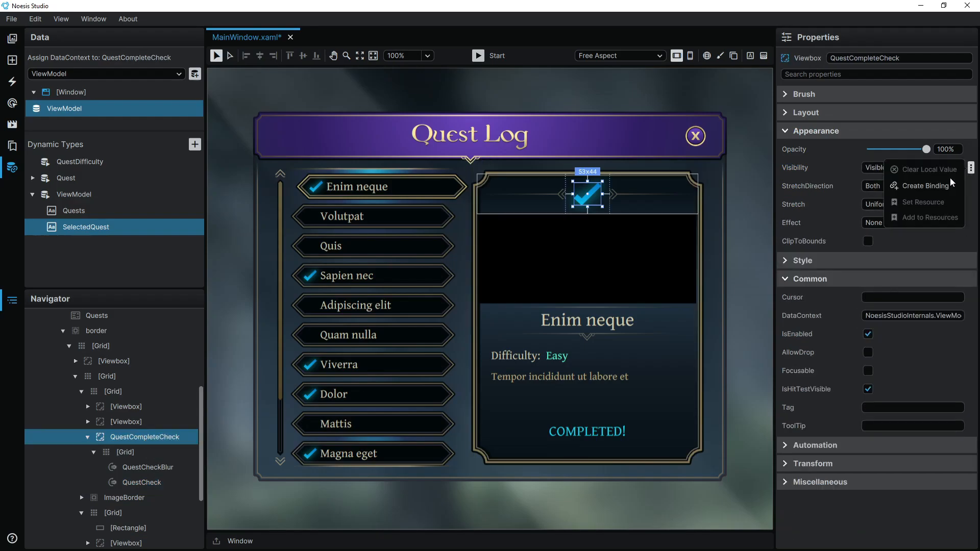
left_click(938, 183)
left_click(874, 209)
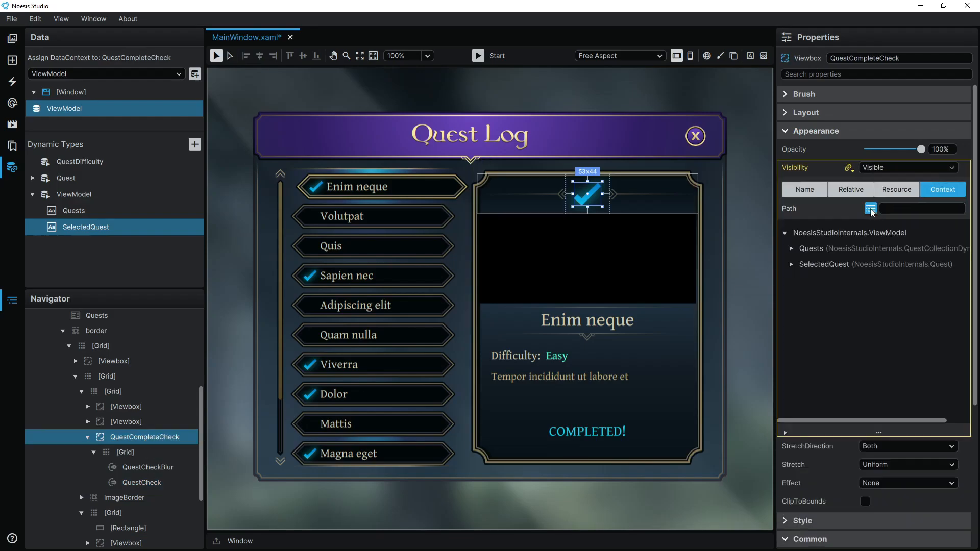
left_click(792, 265)
left_click(825, 278)
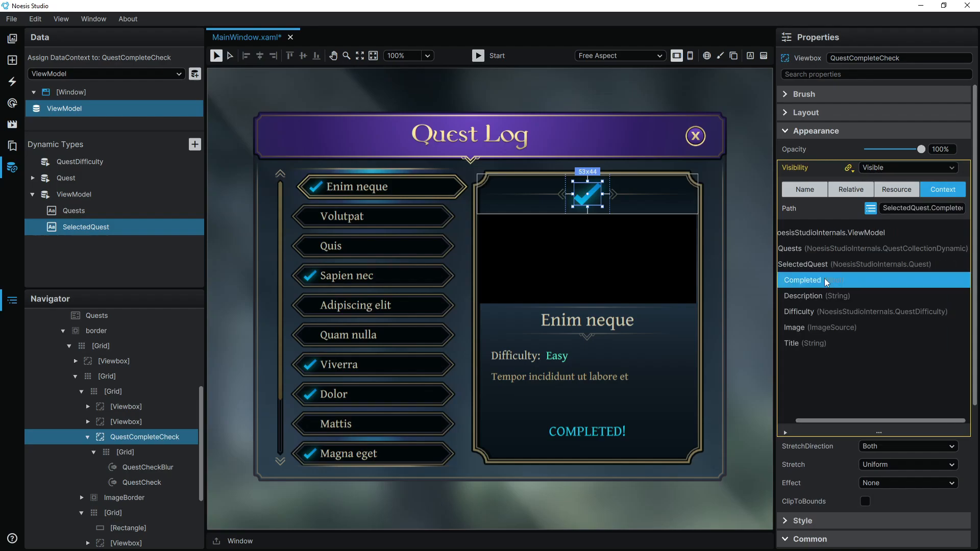
left_click(874, 208)
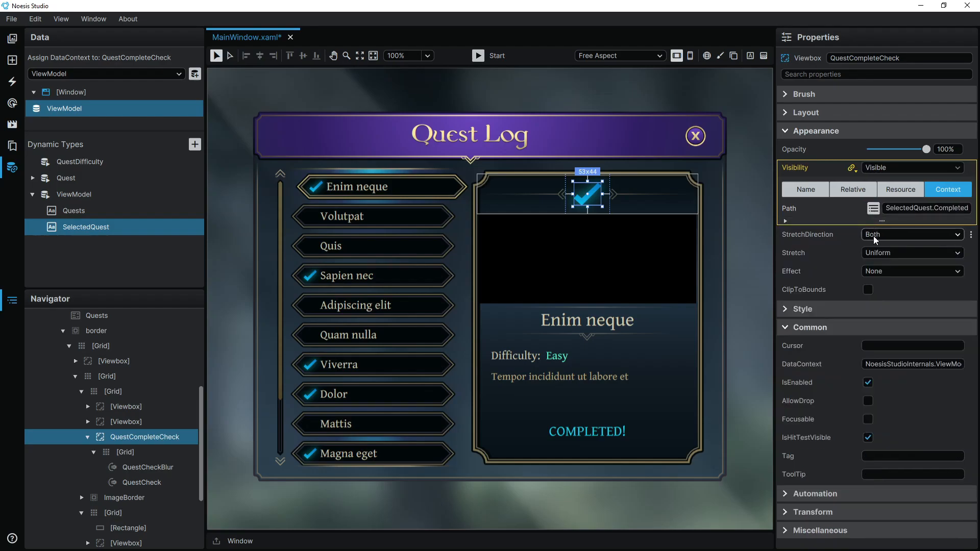
- Set the converter of the QuestCompleteCheck Viewbox's Visibility binding to boolToVisibility
left_click(875, 220)
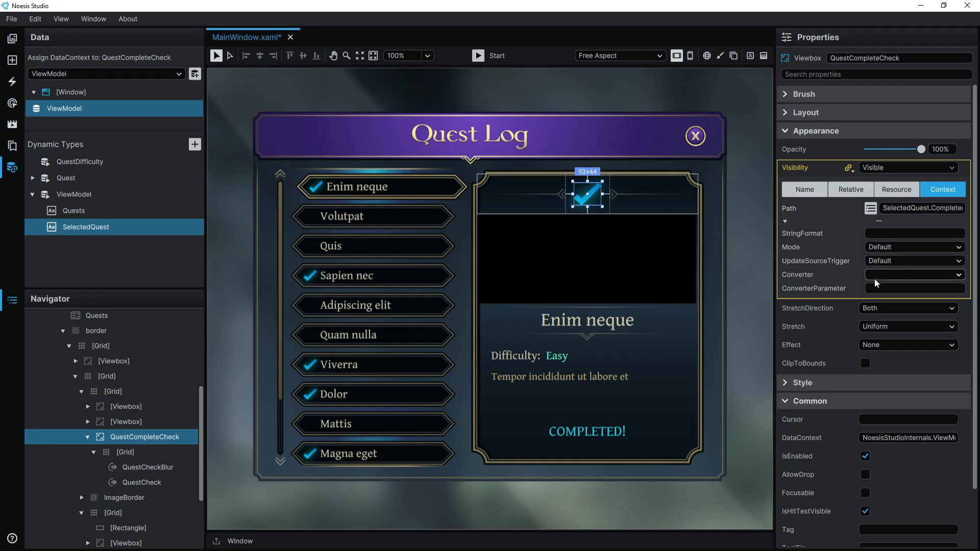
left_click(875, 279)
left_click(888, 302)
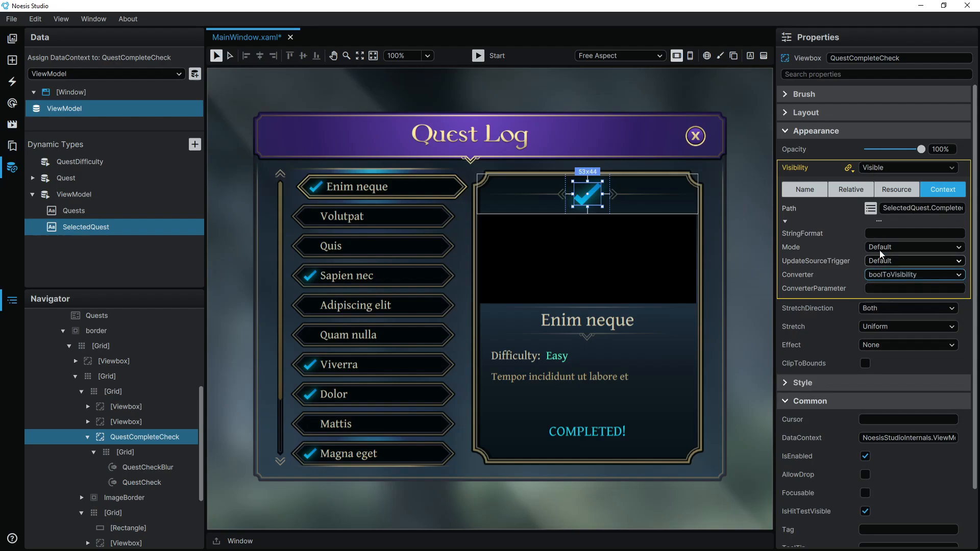
left_click(881, 220)
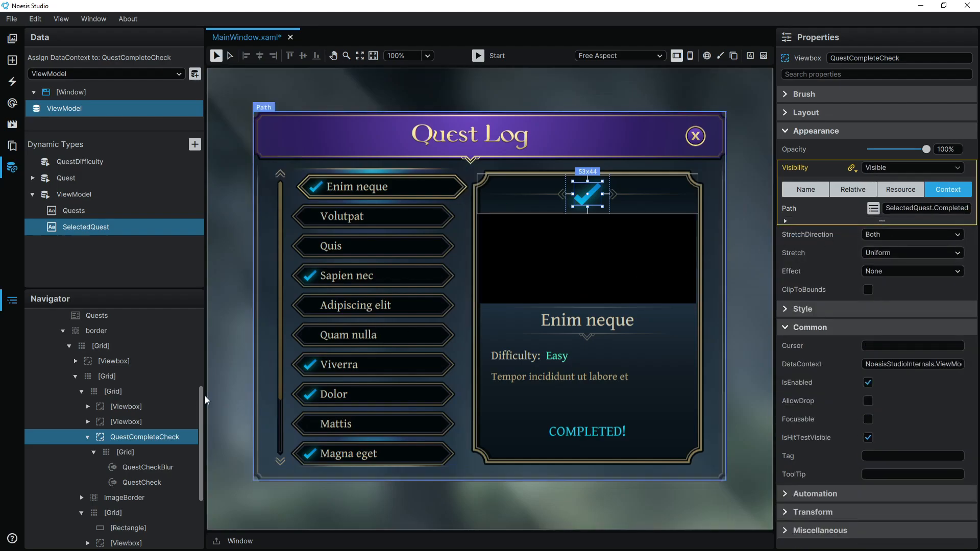
- Bind the Source of the QuestImage inside ImageBorder to the context path SelectedQuest.Image
left_click(81, 497)
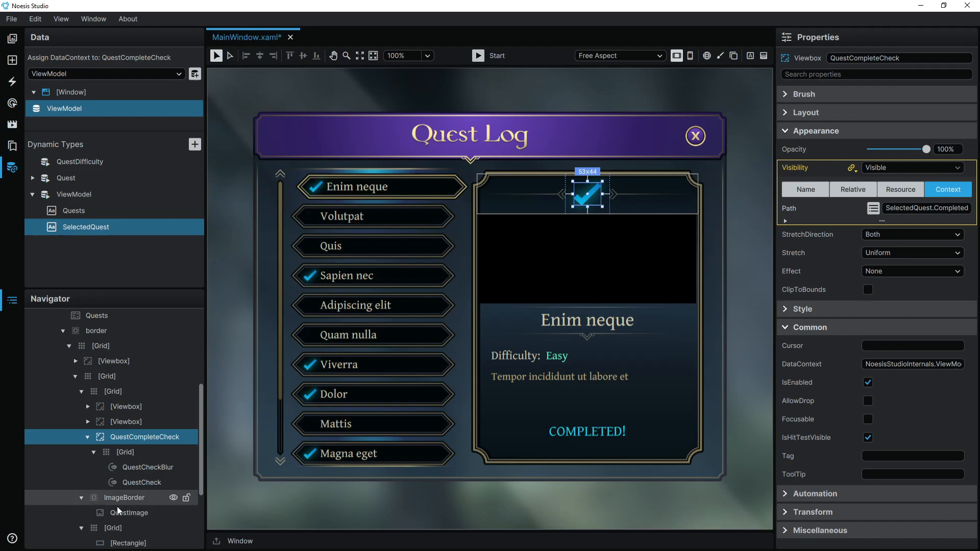
left_click(121, 513)
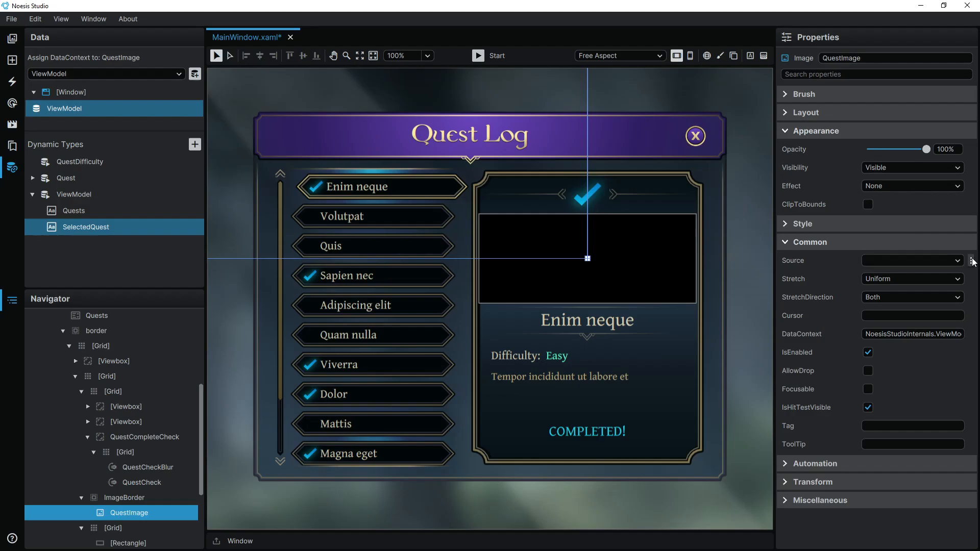
left_click(972, 261)
left_click(947, 278)
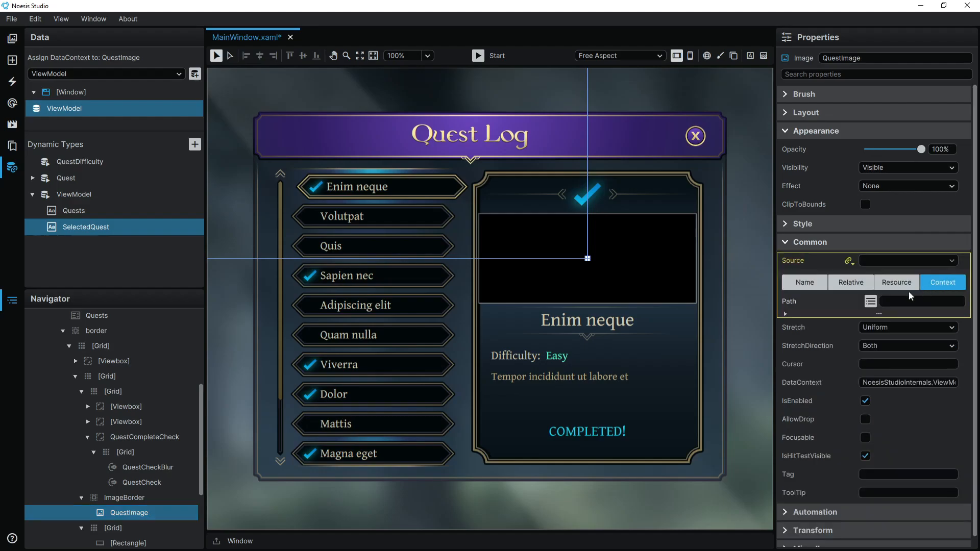
left_click(871, 302)
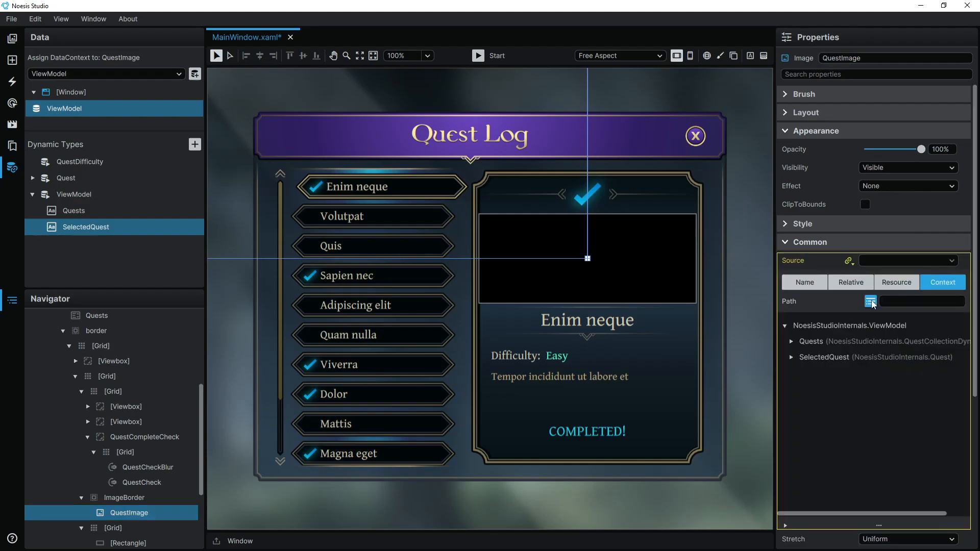
left_click(792, 357)
left_click(822, 420)
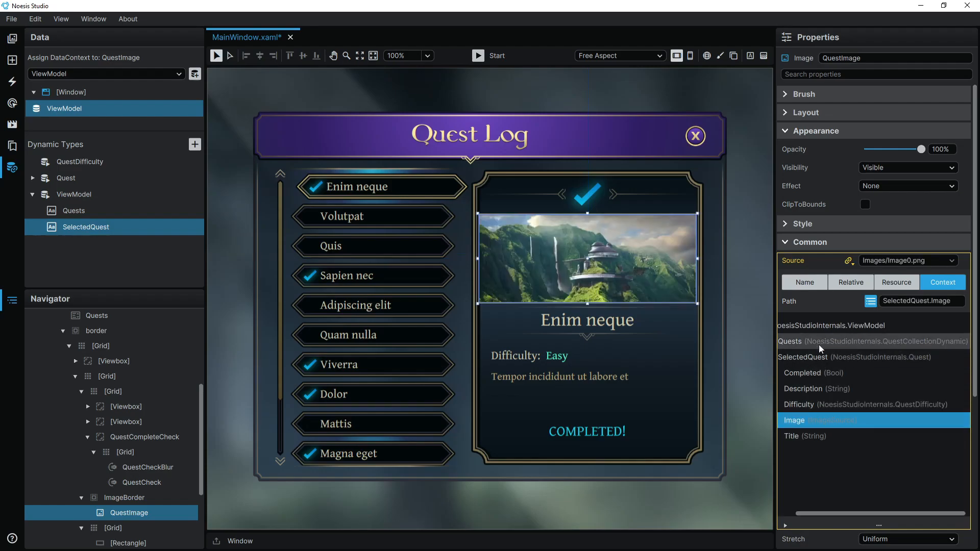
left_click(871, 302)
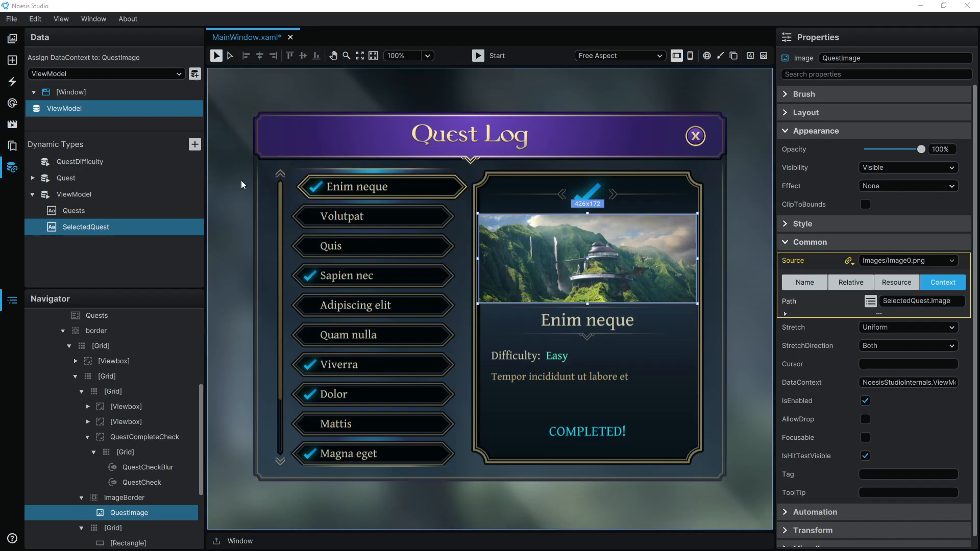
- Set the title of quest #0 in the ViewModel's Quests collection to "The Bandit King"
left_click(82, 111)
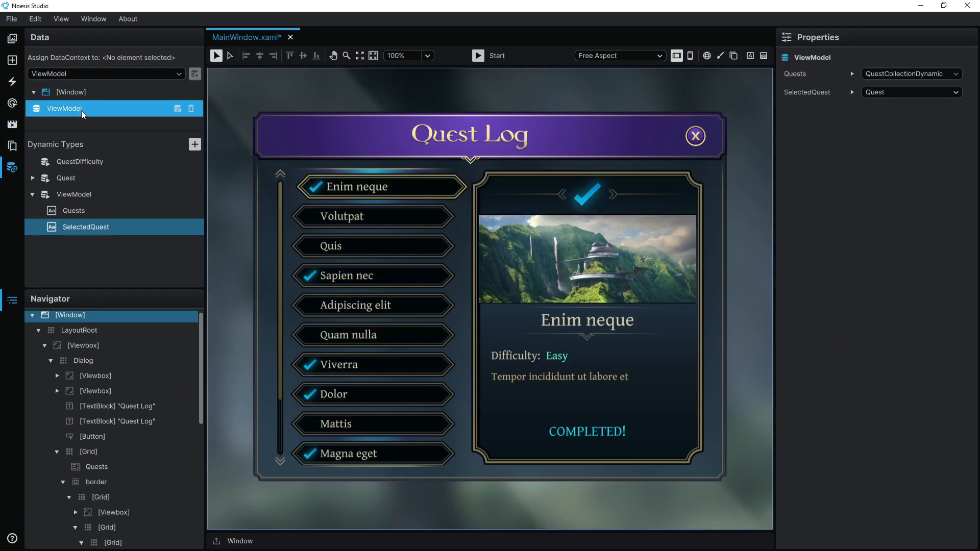
left_click(852, 74)
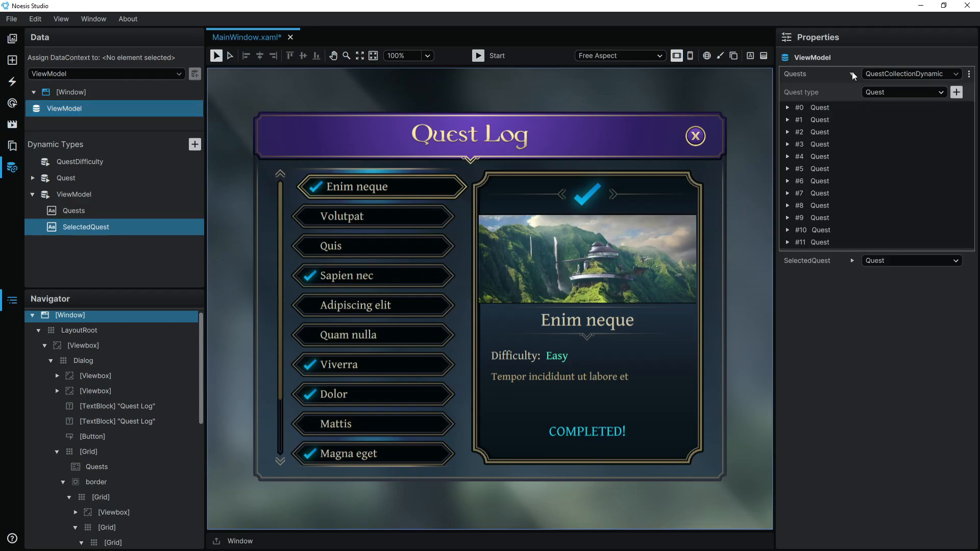
left_click(789, 108)
left_click(911, 123)
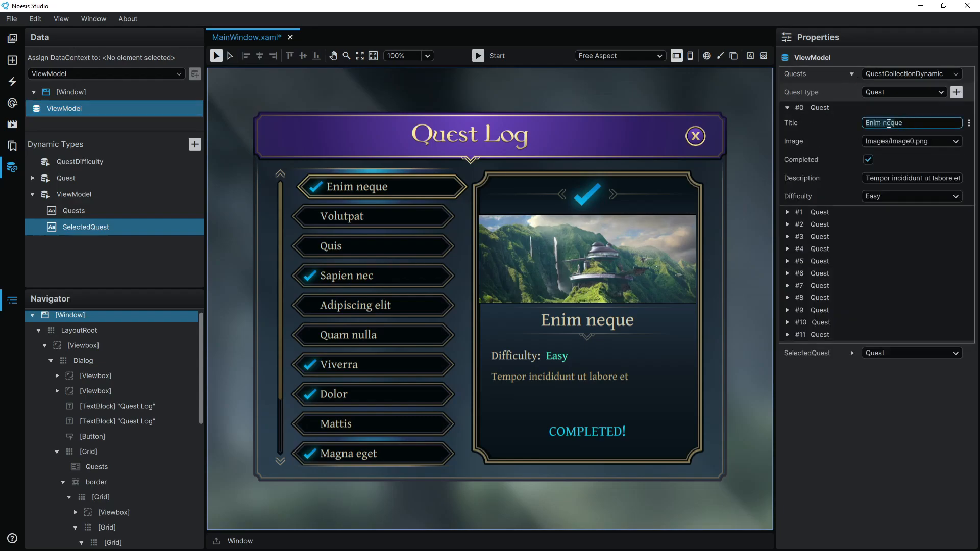
type("The Bandit King")
- Set the description of quest #0 to "Defeat the bandit king!"
left_click(899, 178)
type("Defeat the bandit king")
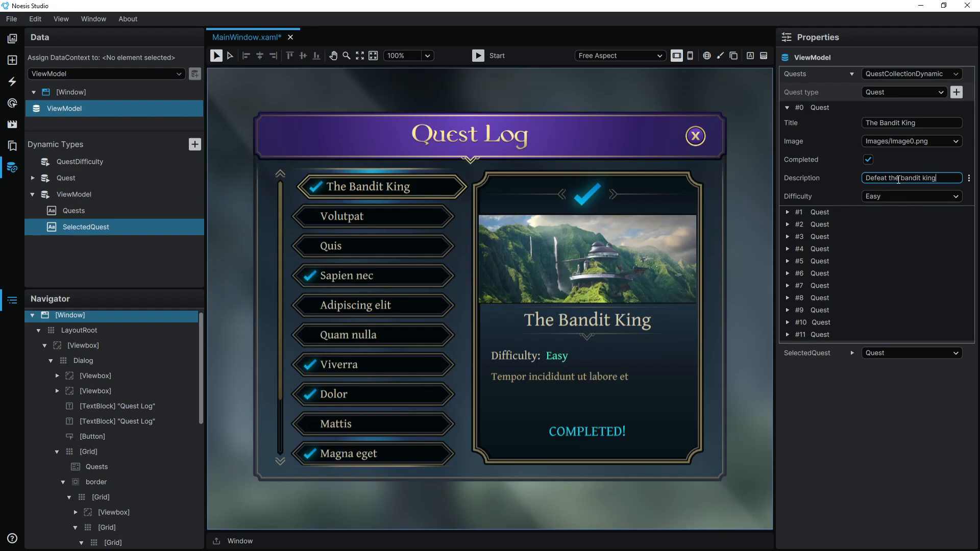
type("!")
key("Return")
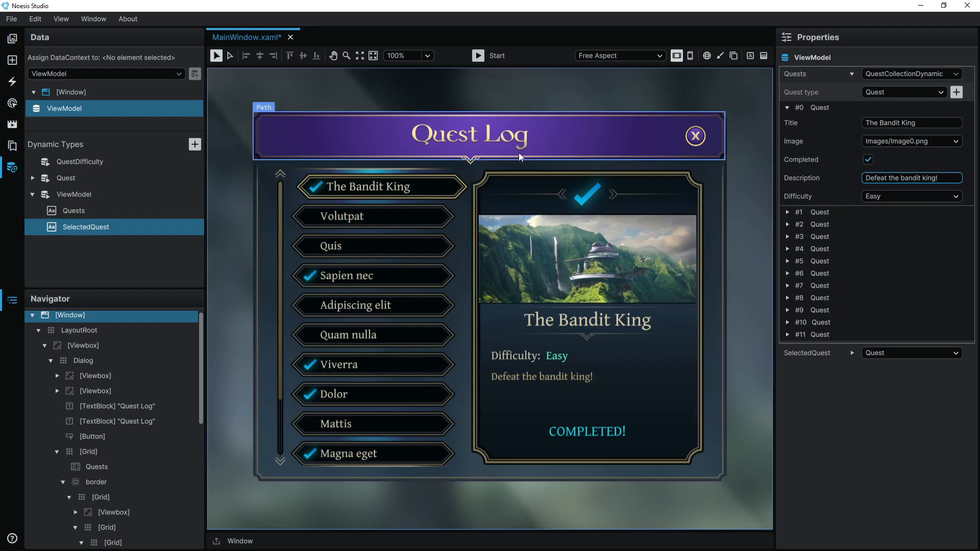
- Run the interface, test the bindings by selecting the quests from Volutpat through Viverra in turn, and close the Quest Log dialog
left_click(479, 56)
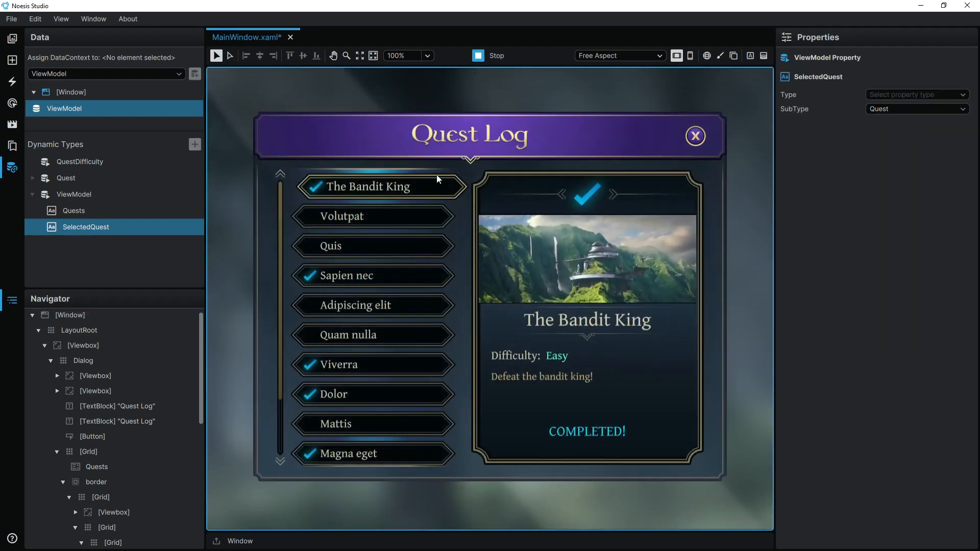
left_click(413, 216)
left_click(403, 248)
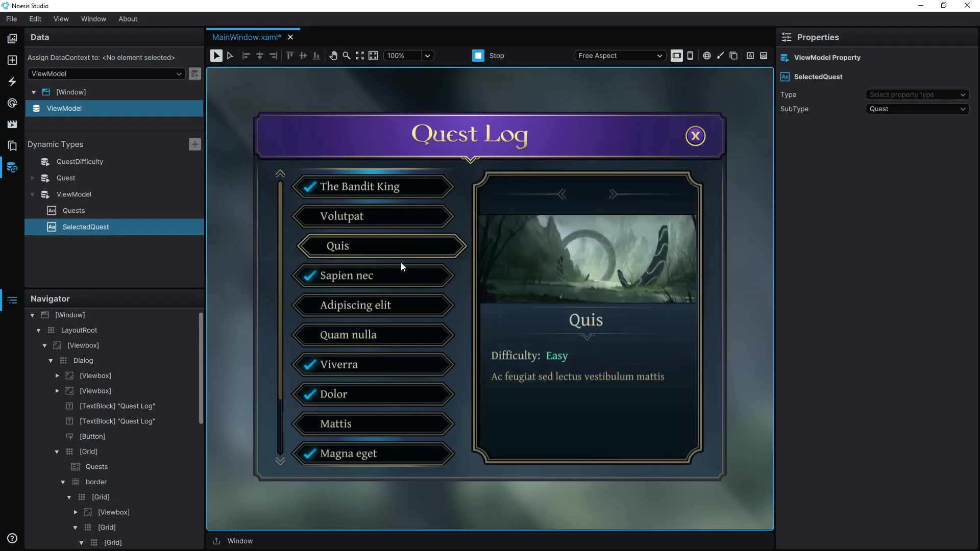
left_click(400, 271)
left_click(398, 304)
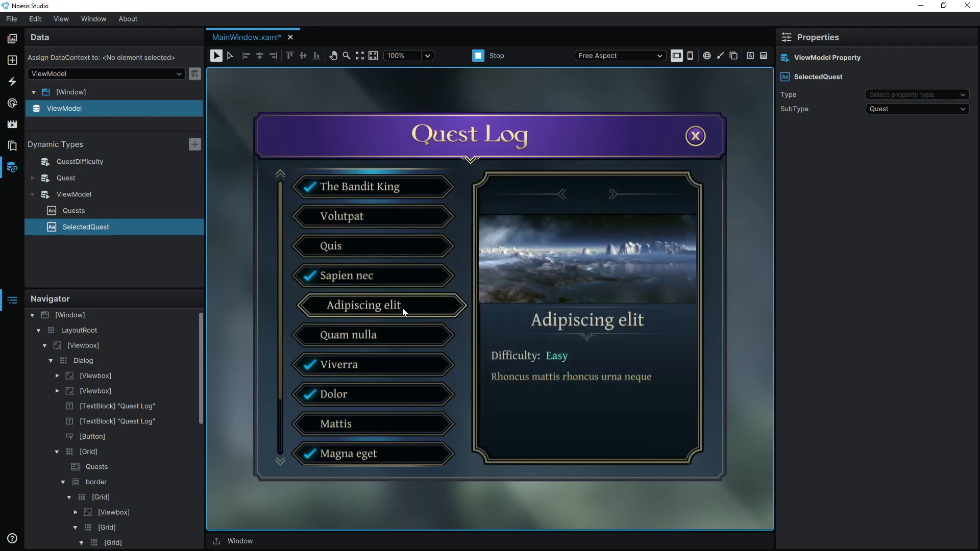
left_click(399, 334)
left_click(397, 362)
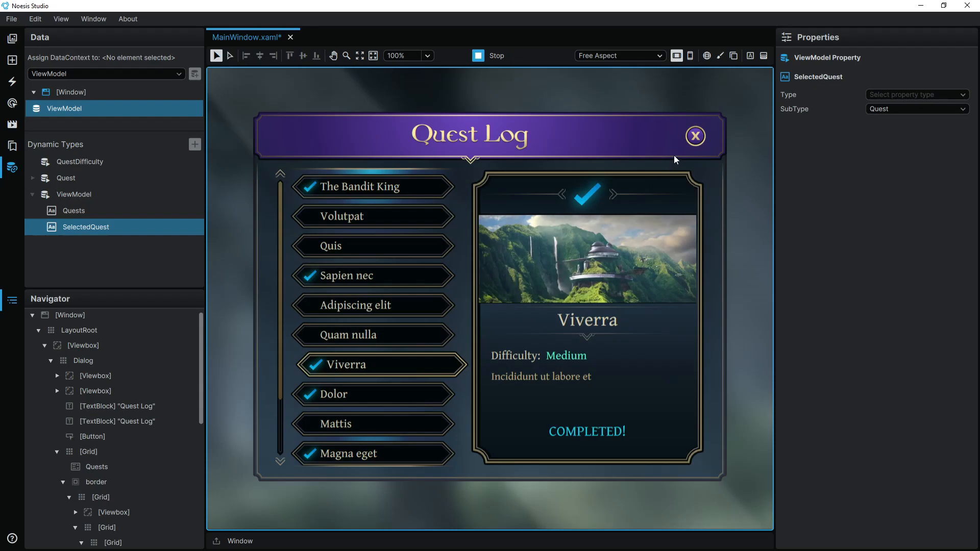
left_click(695, 136)
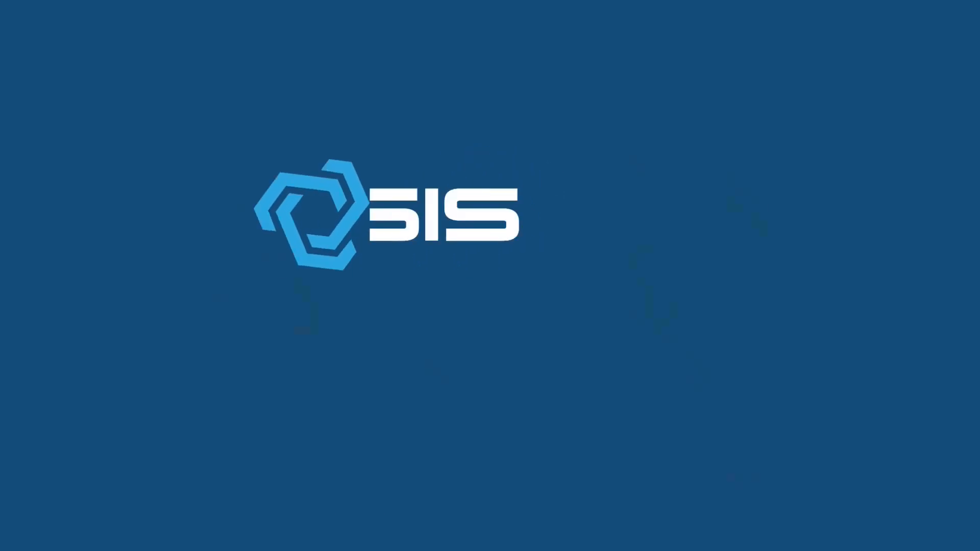